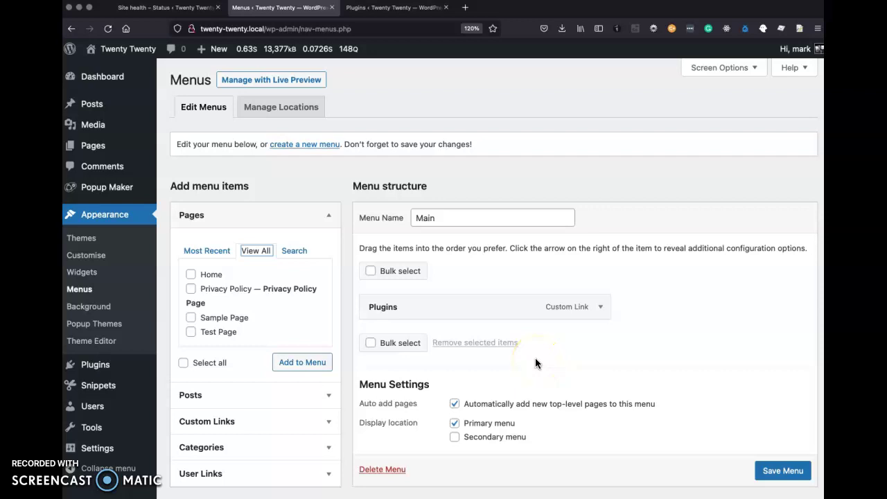
Select all pages and add them to the Main menu.
scroll(535, 363, "down", 1)
scroll(535, 359, "down", 1)
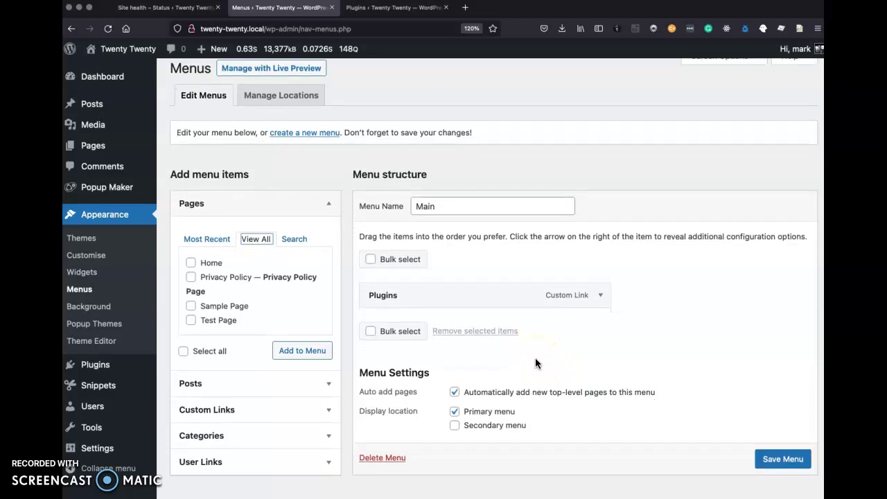
left_click_drag(443, 321, 442, 299)
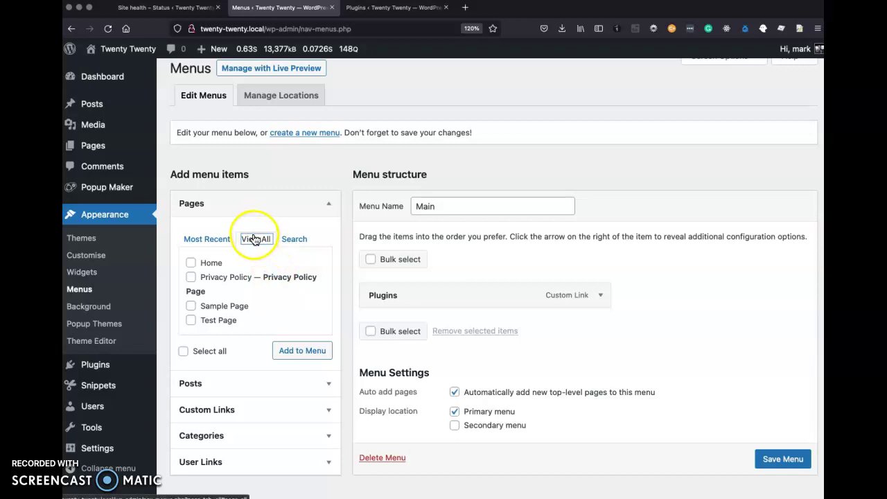
left_click(185, 352)
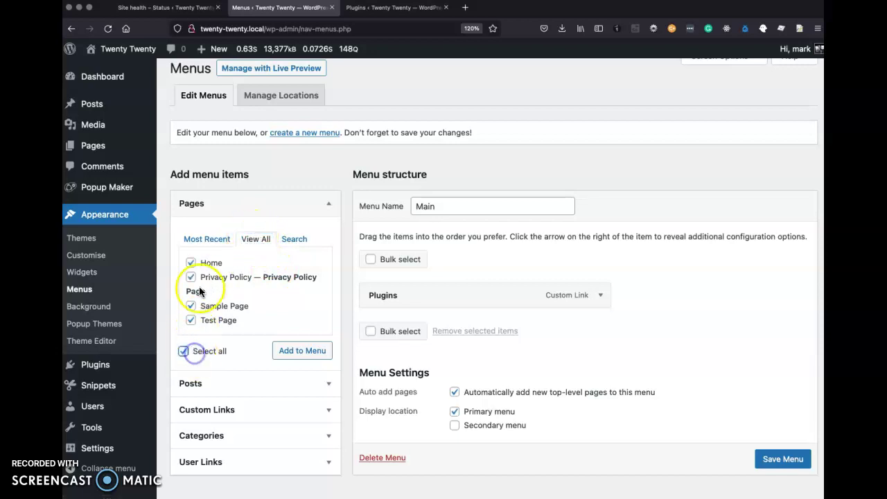
left_click(309, 356)
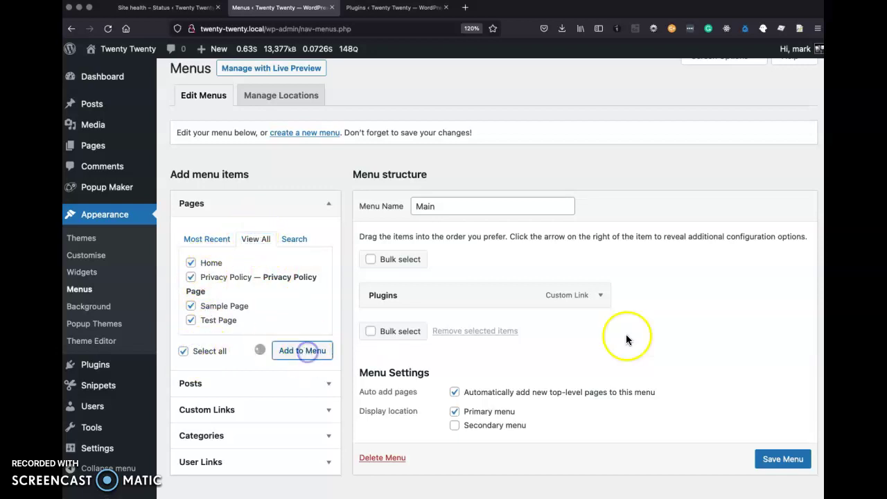
Select all posts from the View All posts list and add them to the Main menu.
scroll(745, 358, "down", 1)
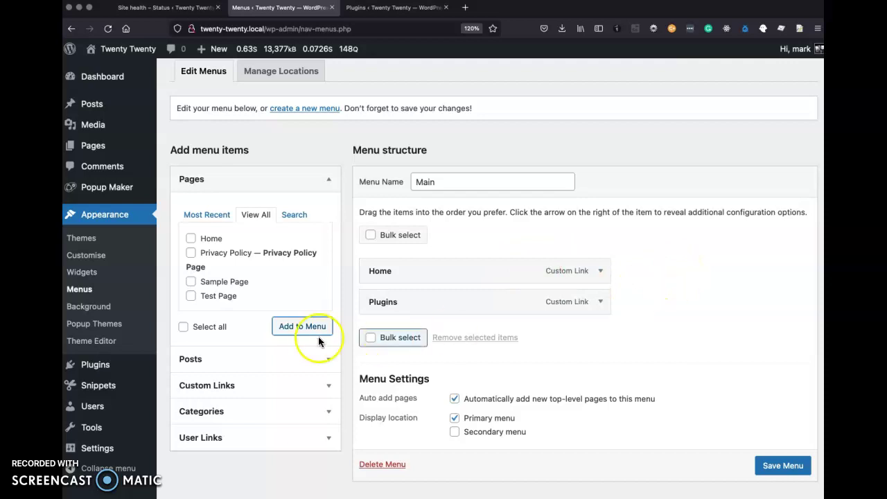
left_click(283, 360)
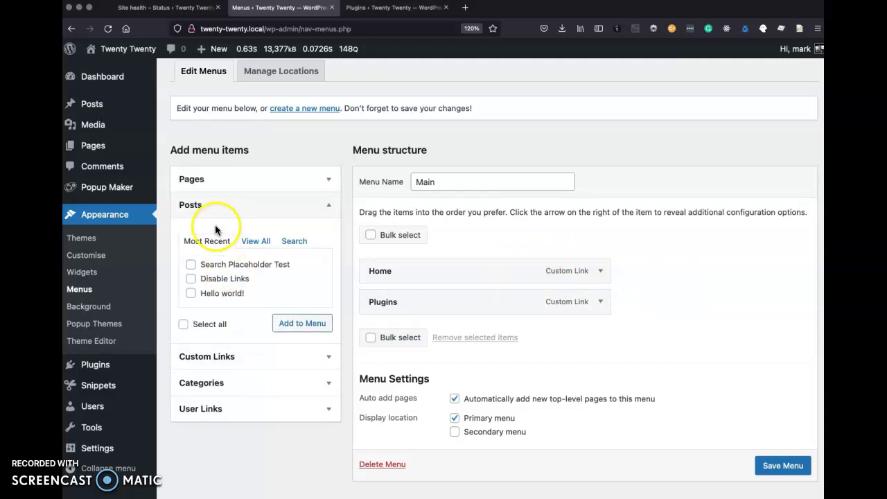
left_click(248, 243)
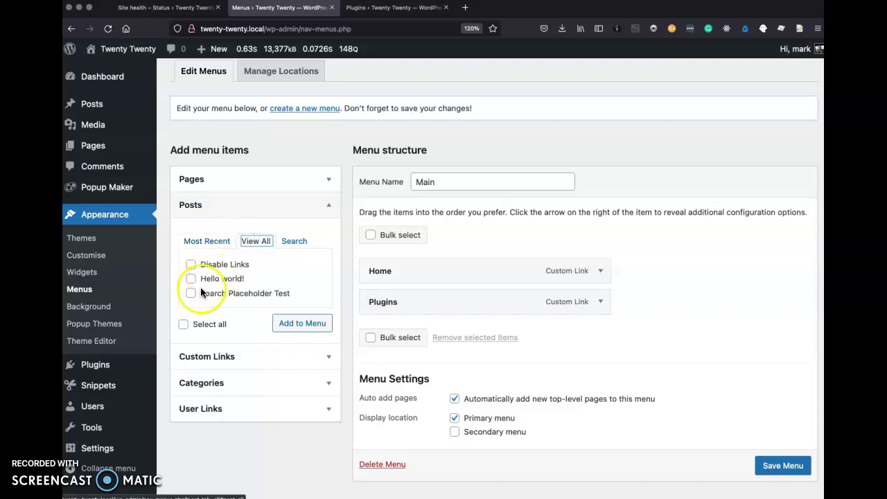
left_click(187, 324)
left_click(294, 324)
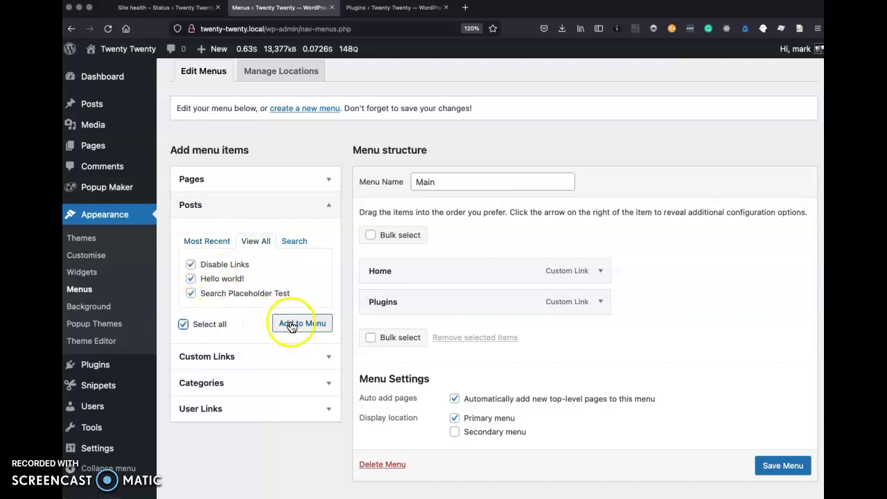
scroll(687, 376, "down", 1)
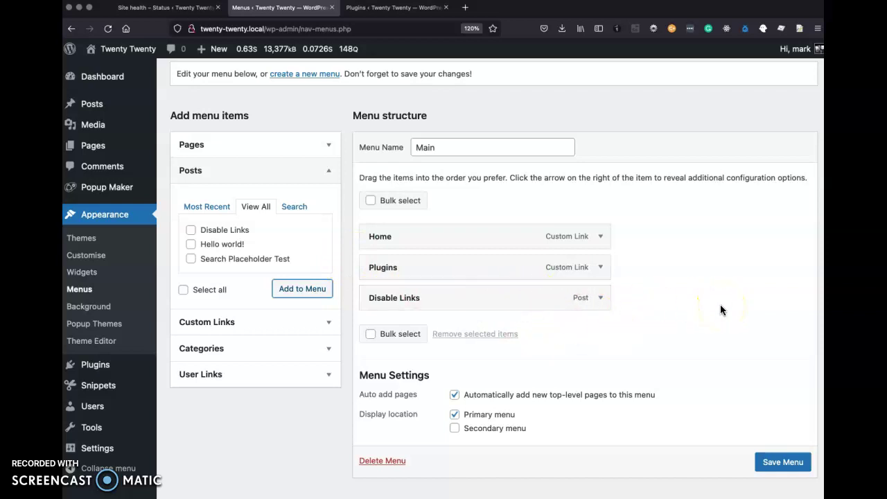
Untick Editor, Author and Contributor on the Plugins item, leaving Administrator, and save the menu.
left_click(601, 267)
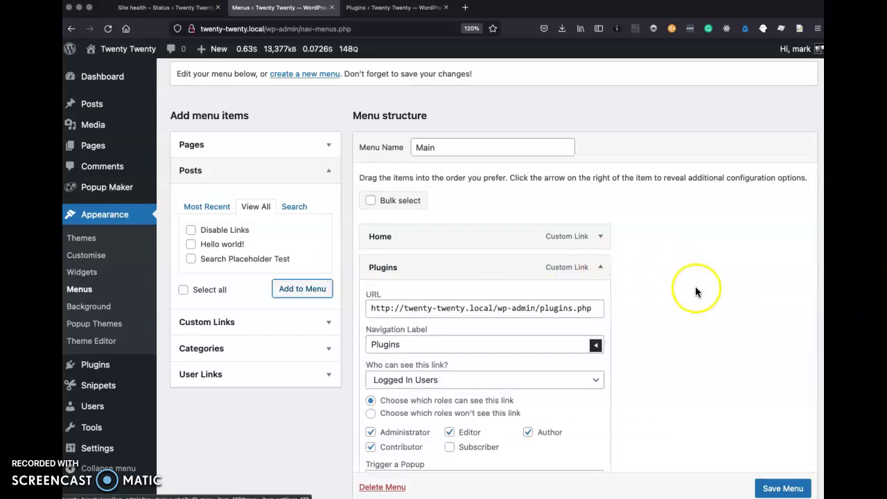
scroll(696, 287, "down", 2)
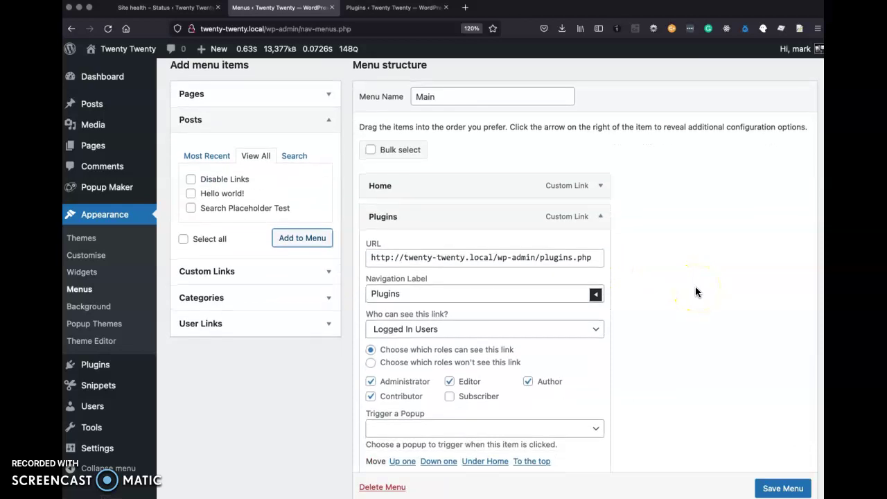
scroll(697, 292, "down", 1)
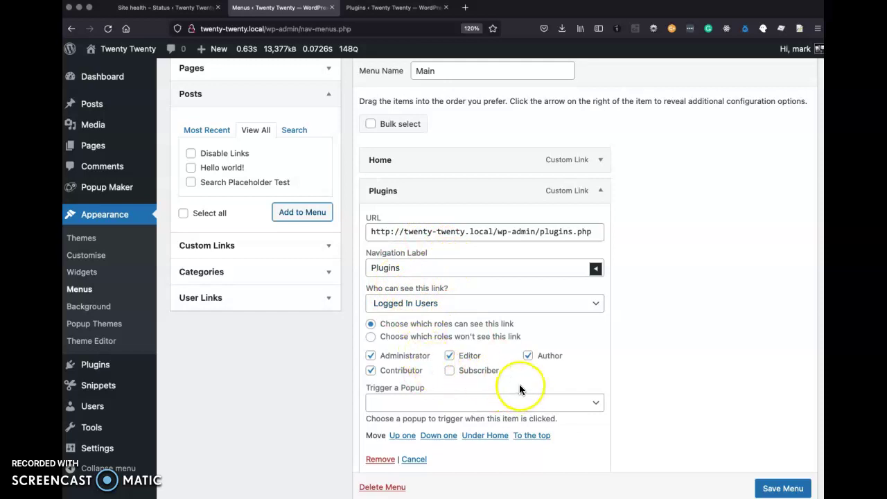
left_click(450, 357)
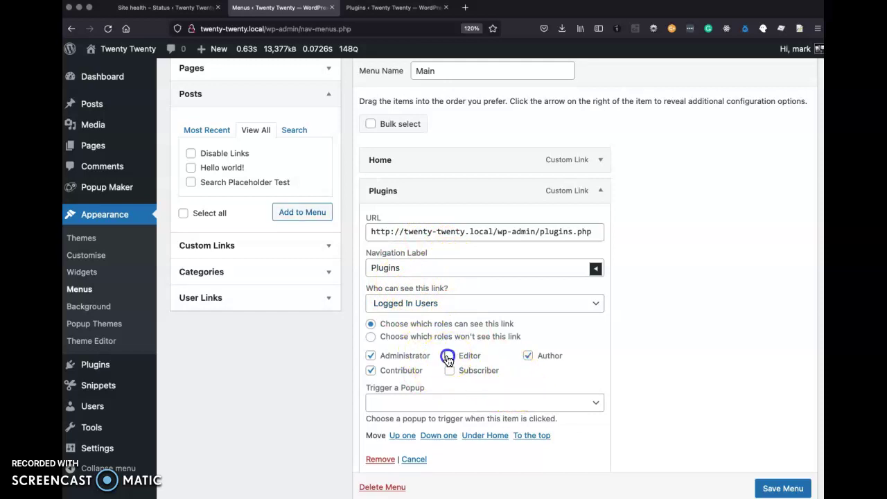
left_click(530, 356)
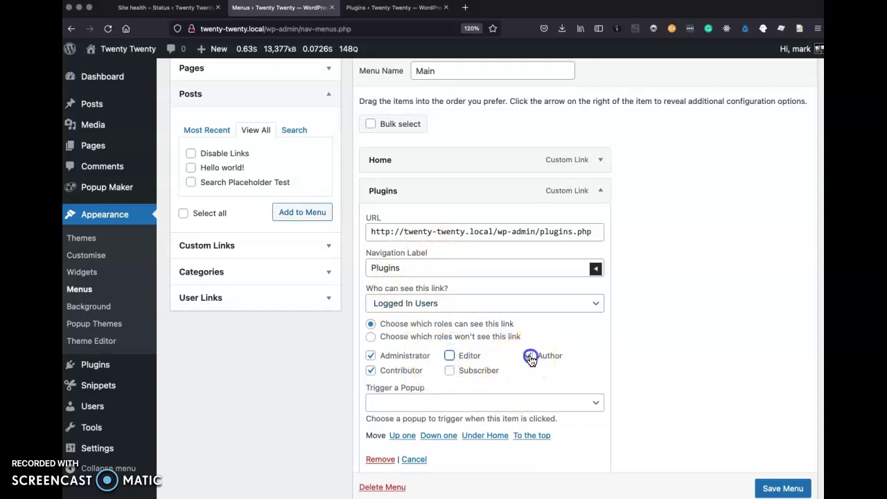
left_click(373, 371)
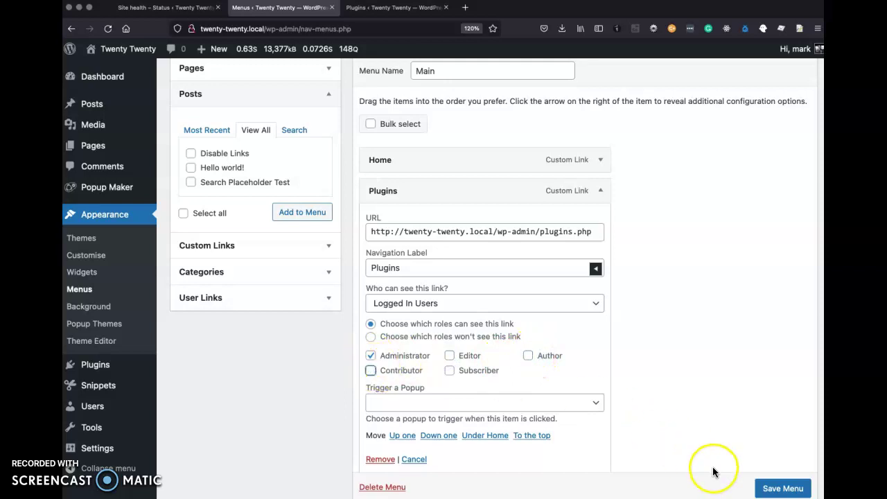
left_click(772, 490)
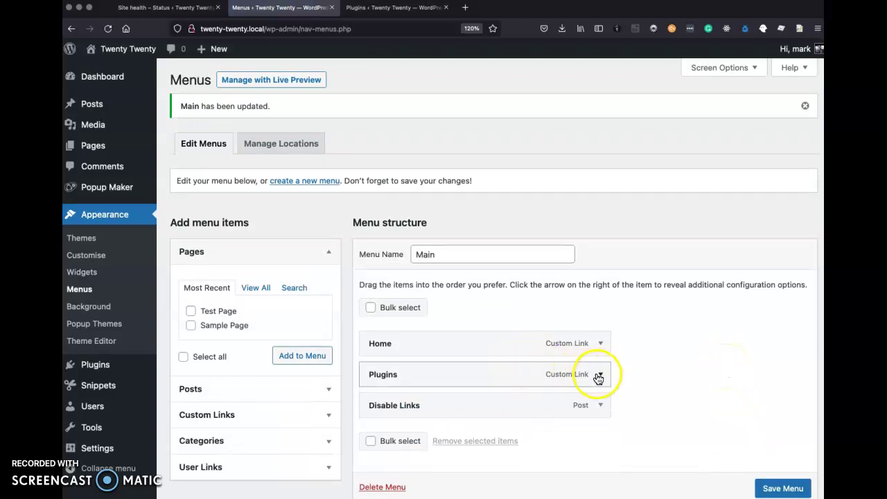
Tick Contributor, Editor, Subscriber and Author on the Plugins item and save the menu.
left_click(600, 365)
scroll(597, 380, "down", 2)
scroll(597, 380, "down", 3)
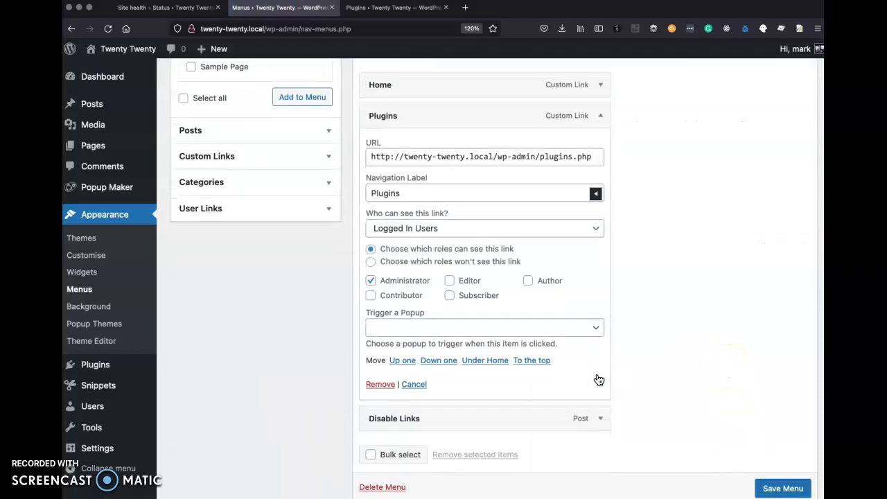
left_click(370, 295)
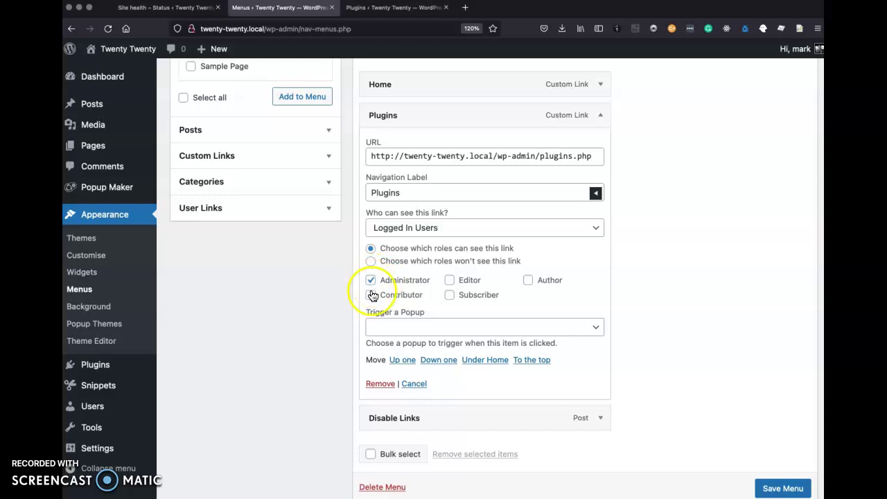
left_click(450, 280)
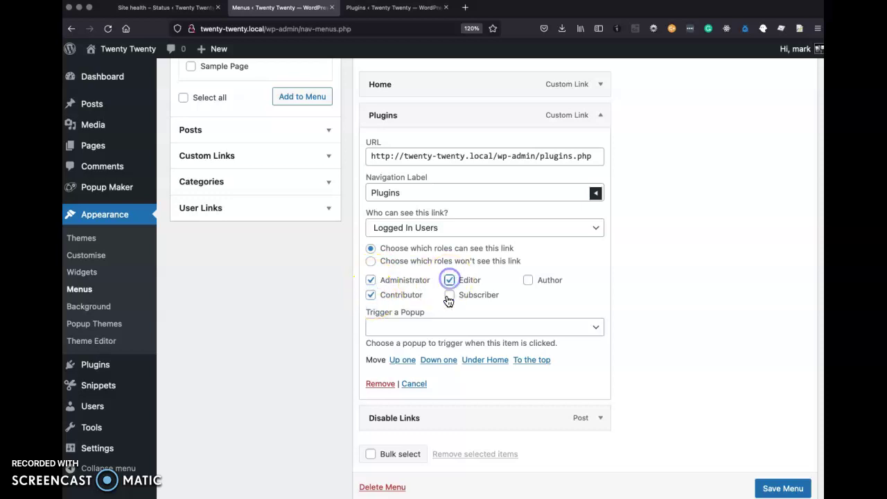
left_click(449, 295)
left_click(529, 281)
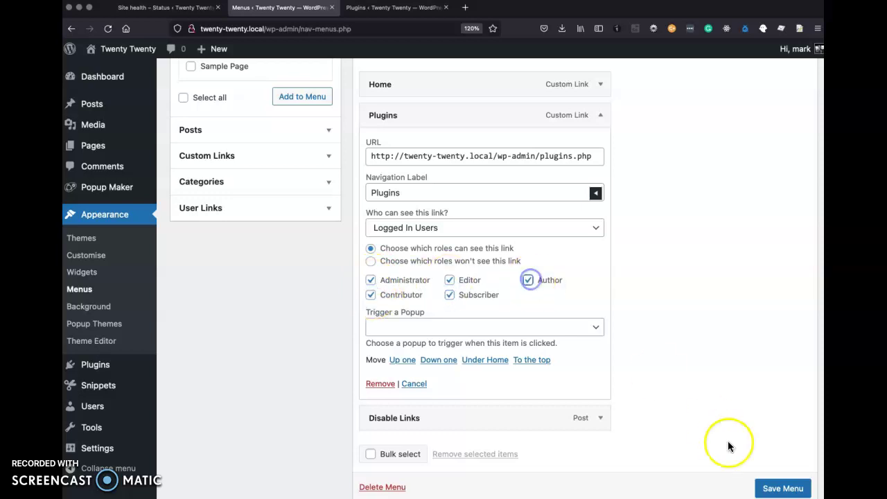
scroll(770, 485, "down", 1)
left_click(766, 489)
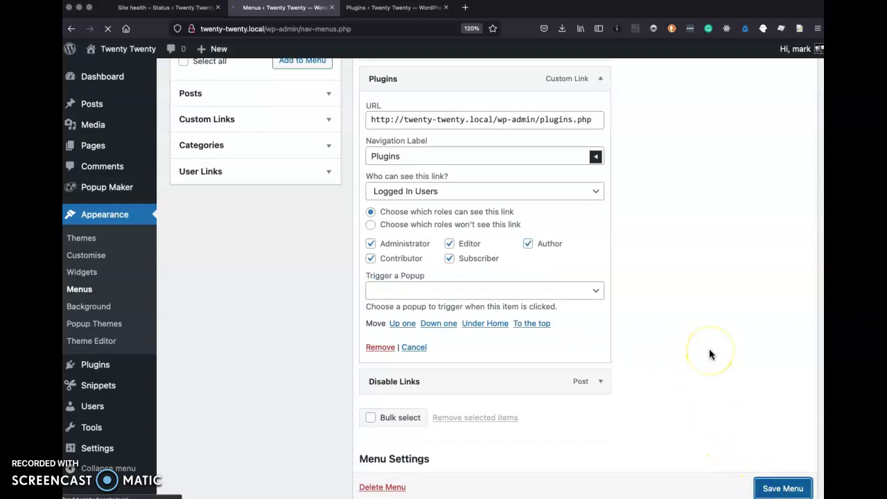
Re-tick Administrator, Editor and Author on Plugins, save again, and find only Subscriber kept.
left_click(601, 323)
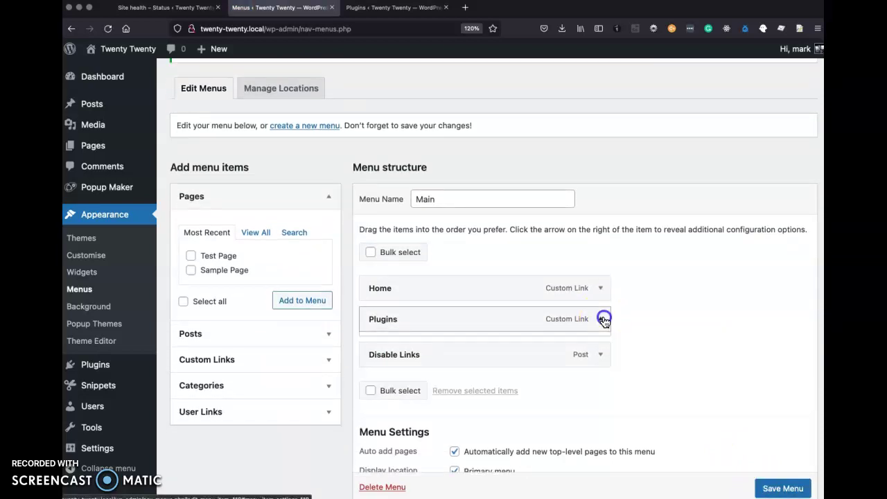
scroll(605, 322, "down", 5)
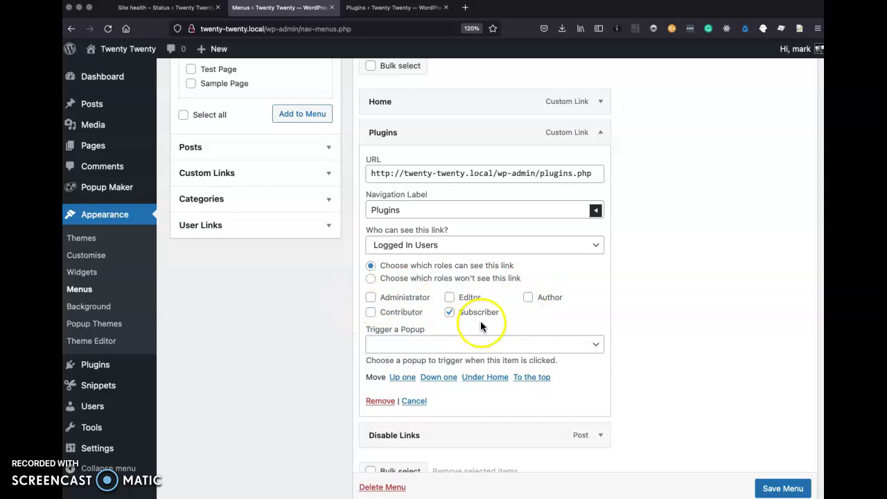
left_click(371, 297)
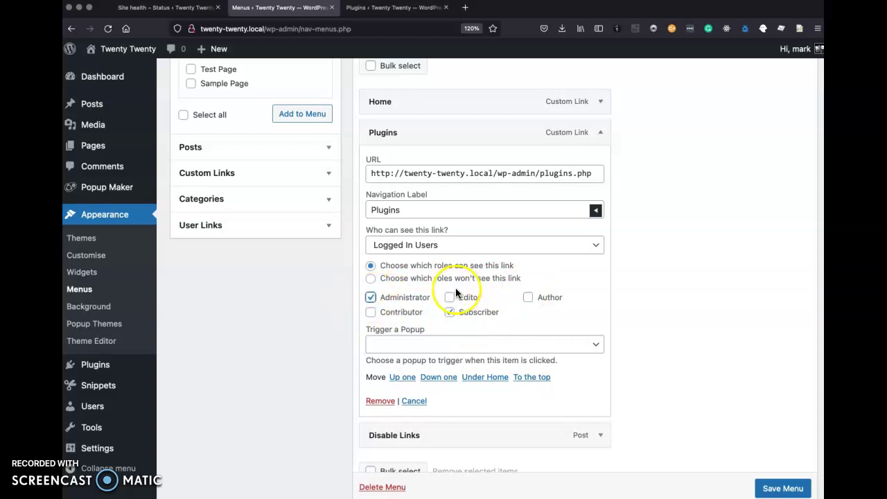
left_click(450, 297)
left_click(528, 297)
left_click(778, 489)
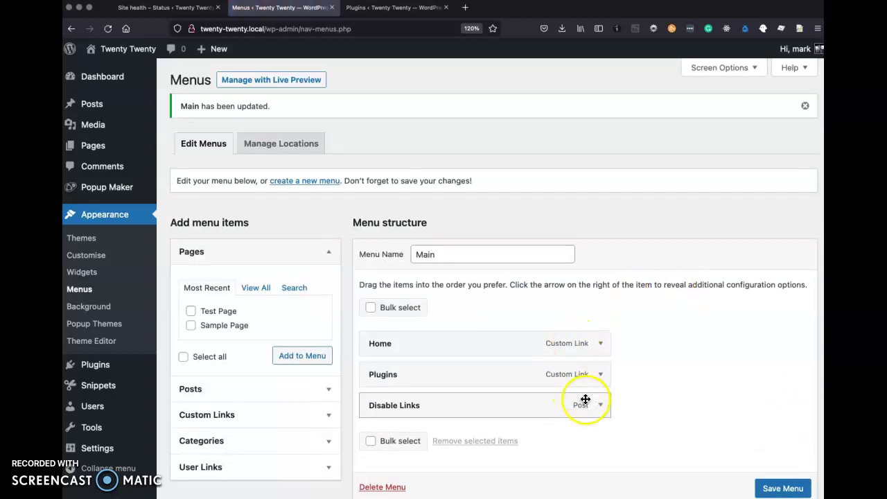
left_click(602, 375)
scroll(609, 376, "down", 3)
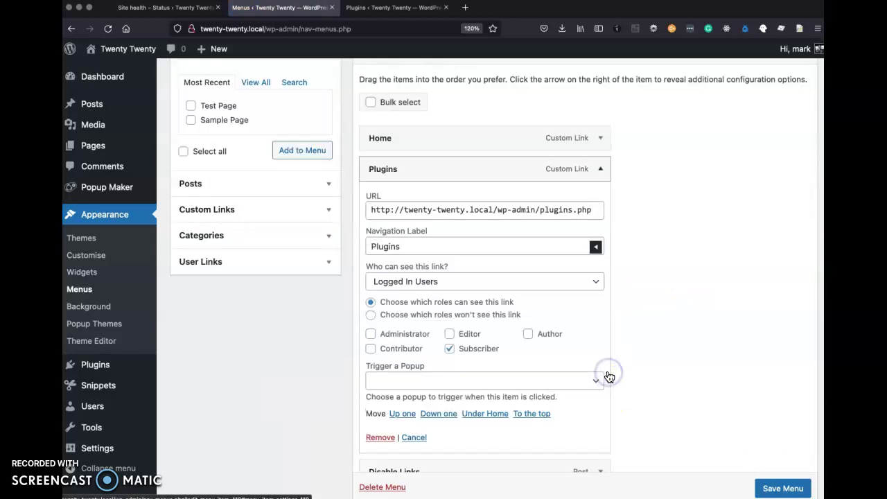
scroll(609, 377, "down", 1)
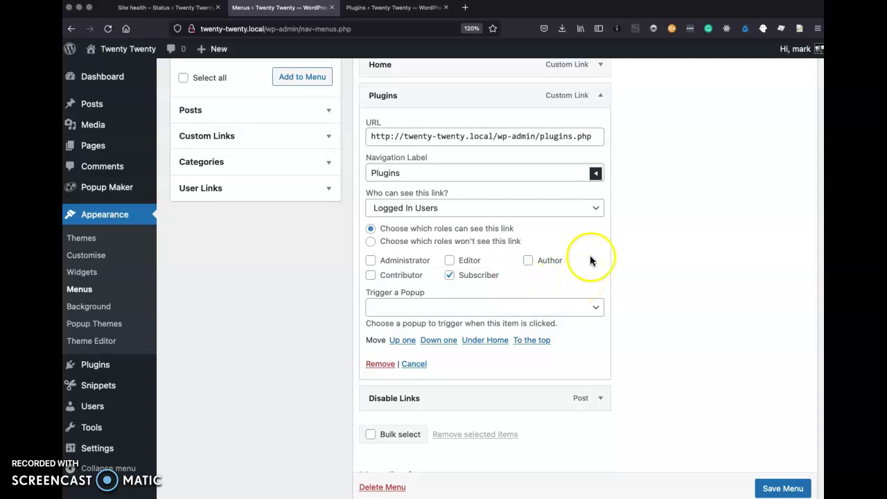
key("super+grave")
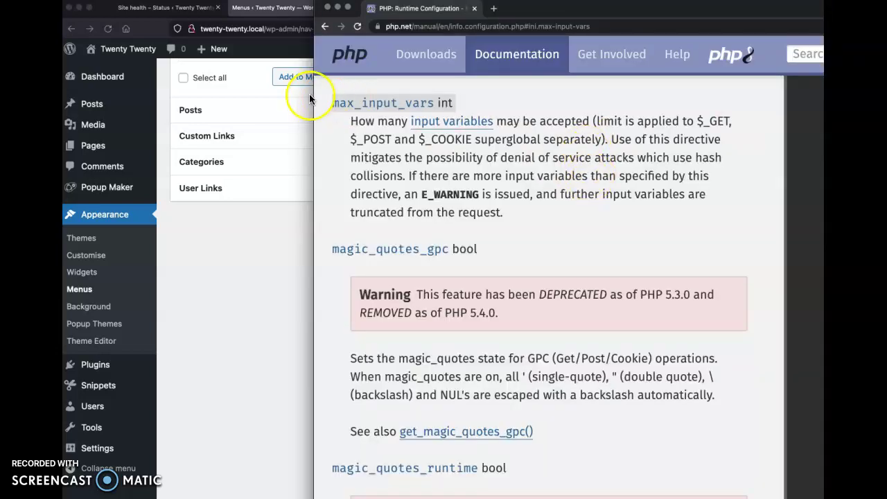
double_click(334, 104)
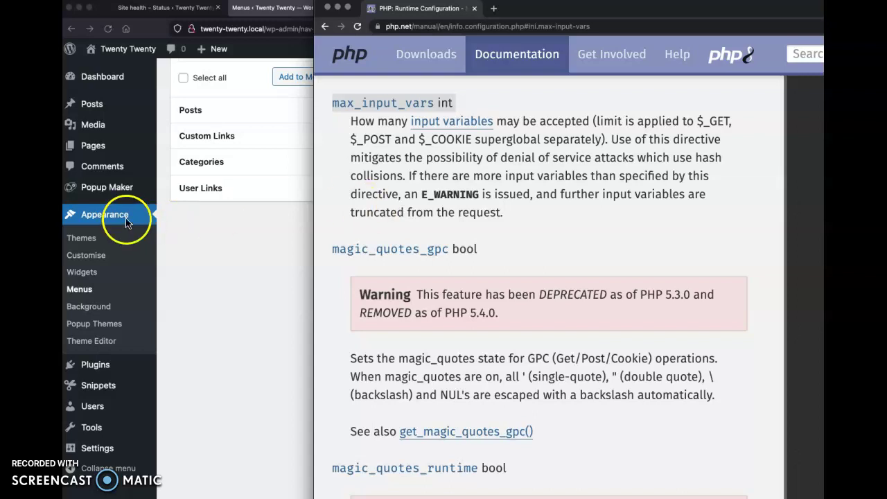
left_click(186, 274)
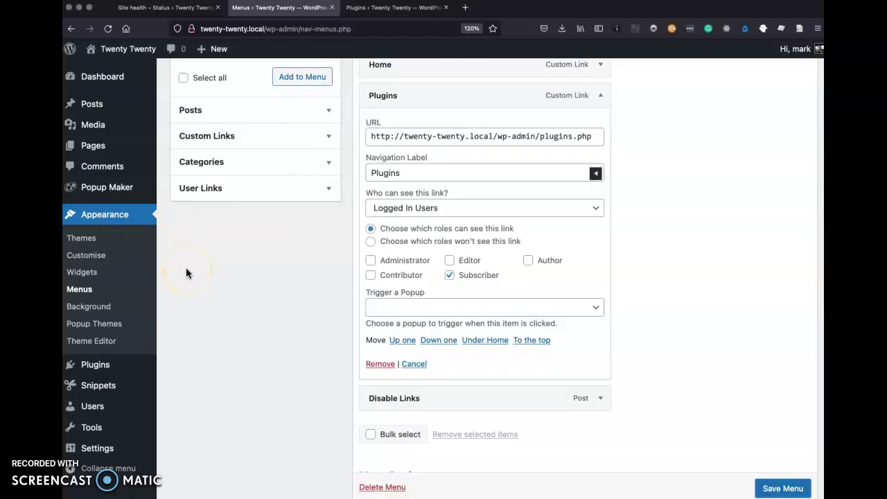
Reload the Site Health status page and open its Info view.
left_click(128, 8)
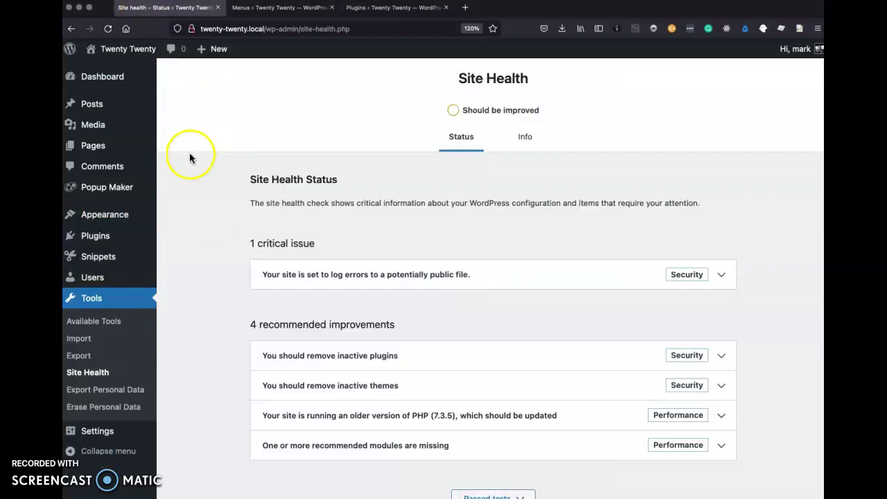
left_click(78, 380)
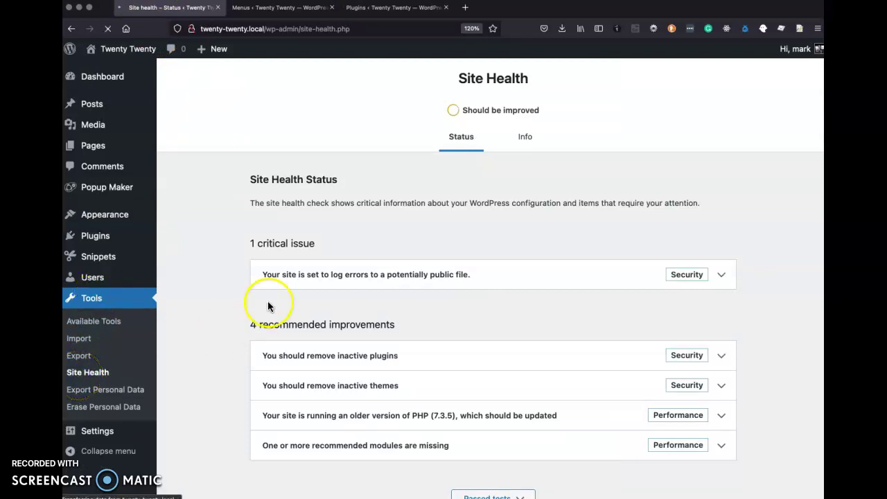
scroll(463, 229, "down", 1)
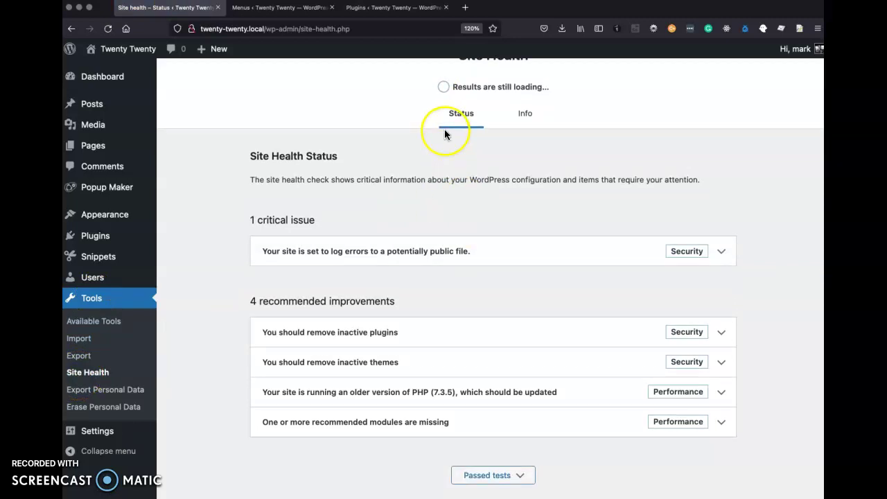
left_click(527, 116)
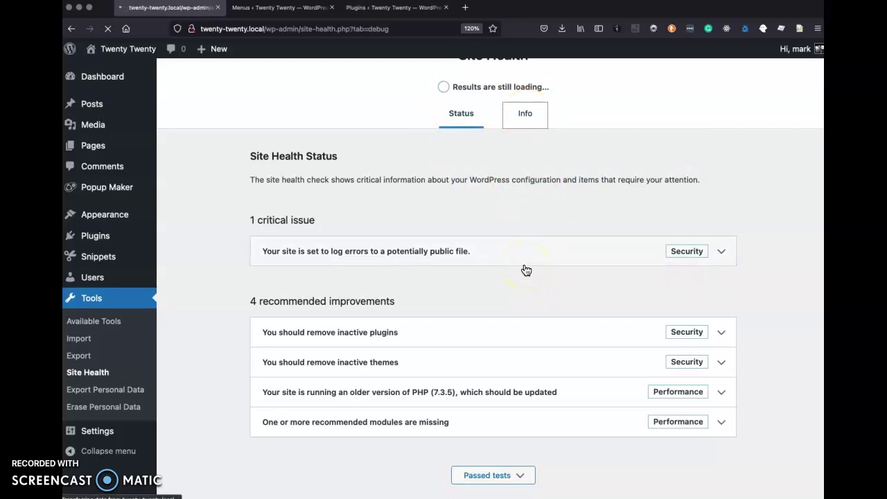
Expand the Server section and highlight the PHP max input variables value of 10.
scroll(527, 271, "down", 2)
scroll(526, 270, "down", 3)
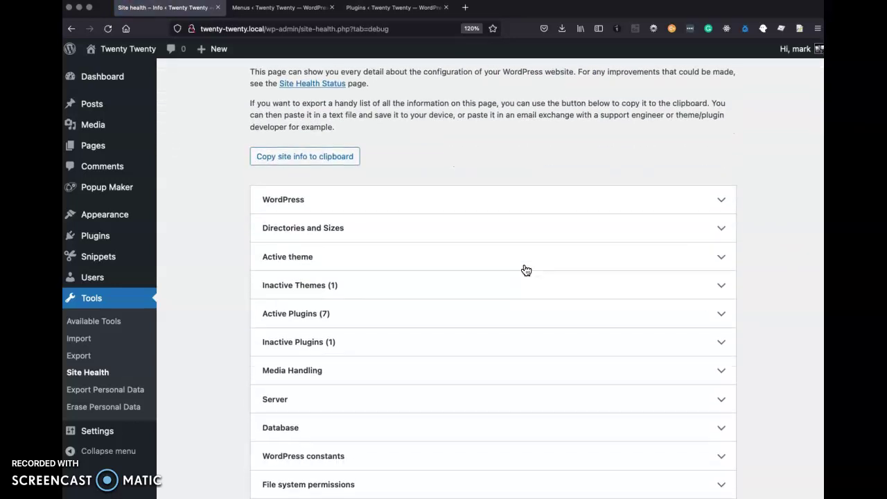
left_click(595, 331)
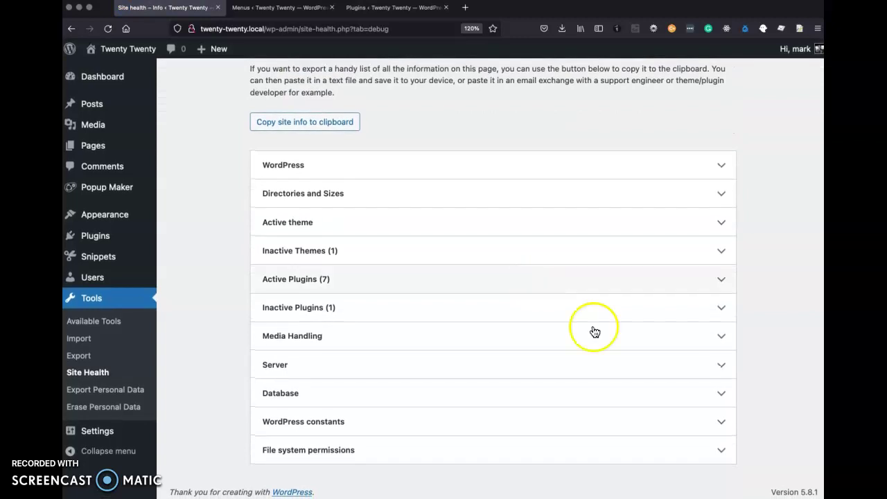
left_click(725, 368)
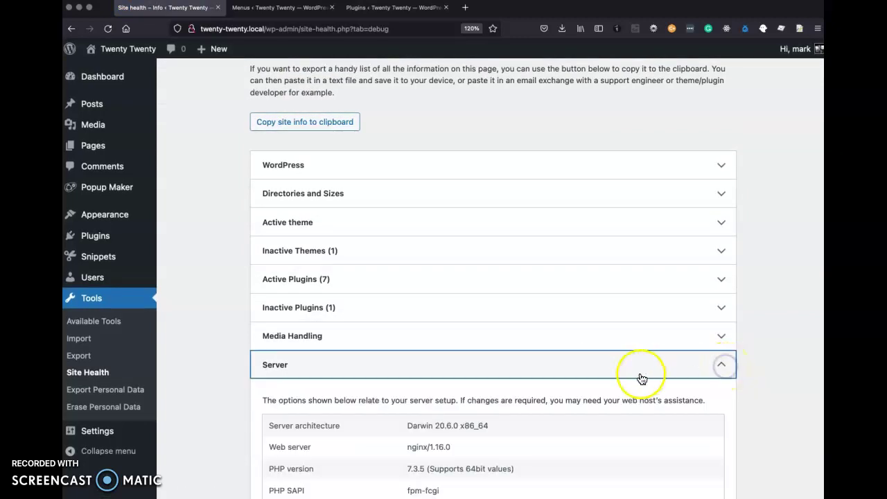
scroll(637, 377, "down", 5)
triple_click(322, 320)
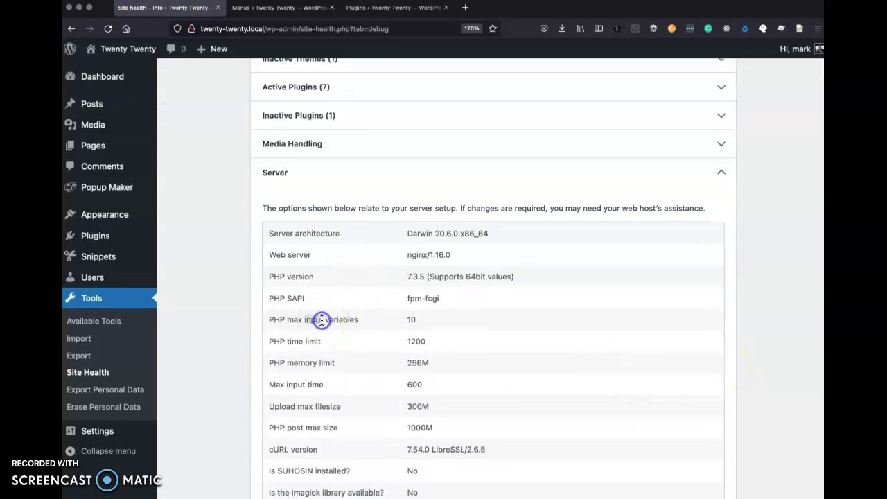
double_click(412, 320)
Select line 5 of error.log, the latest 'input variables exceeded 10' warning.
key("super+Tab")
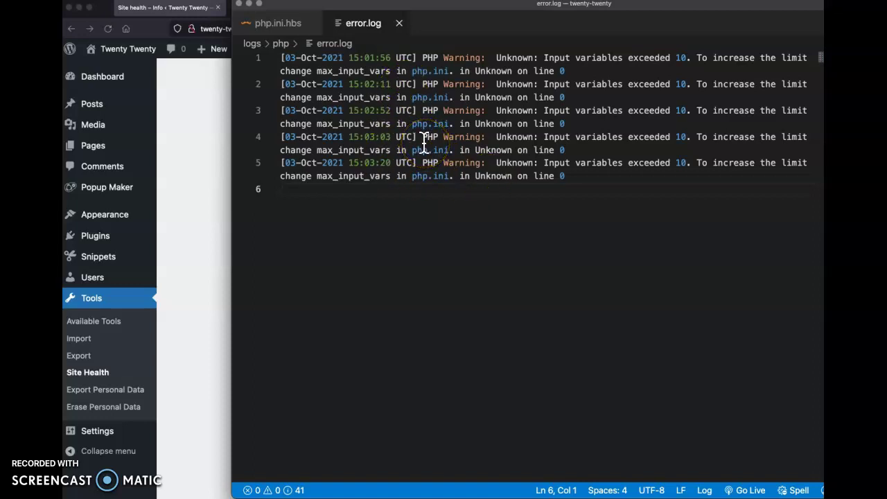
left_click(311, 165)
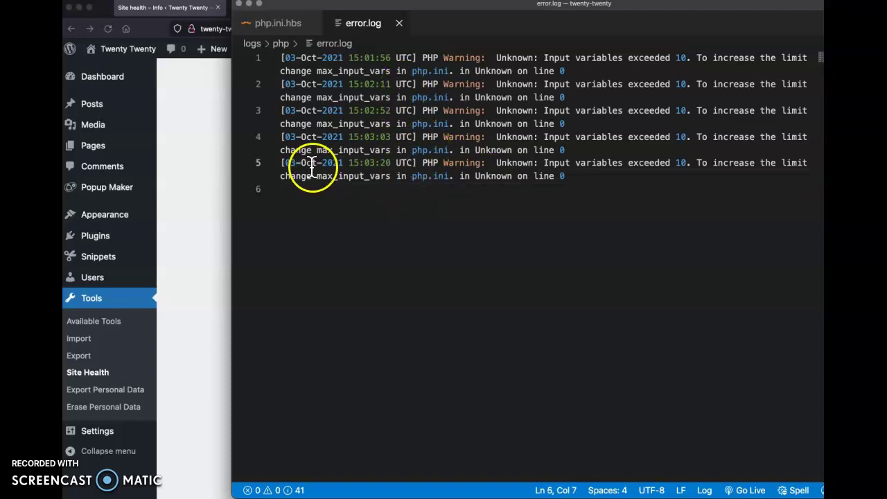
double_click(311, 165)
triple_click(312, 165)
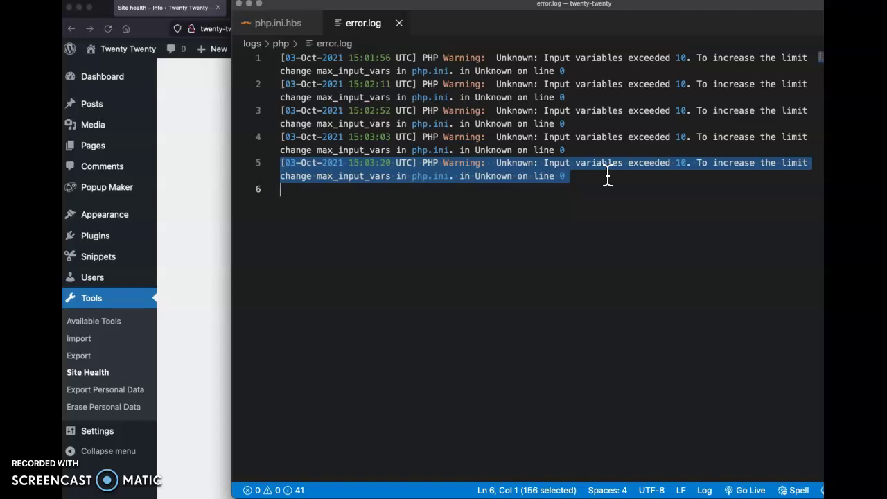
Activate the Query Monitor plugin on the Plugins page.
left_click(187, 171)
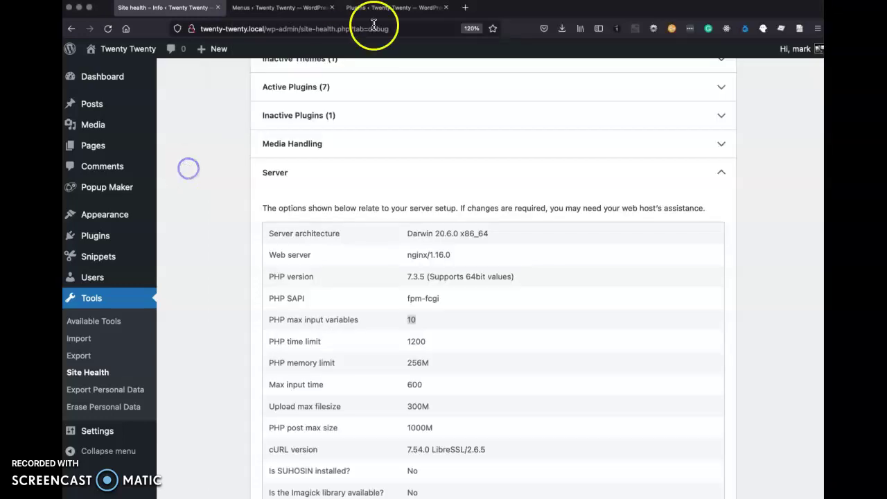
left_click(398, 7)
scroll(288, 278, "down", 1)
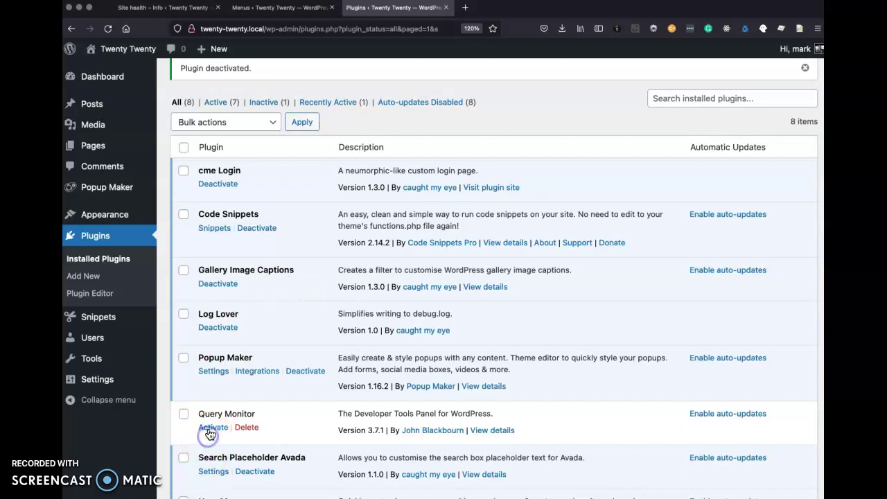
double_click(227, 415)
left_click(207, 431)
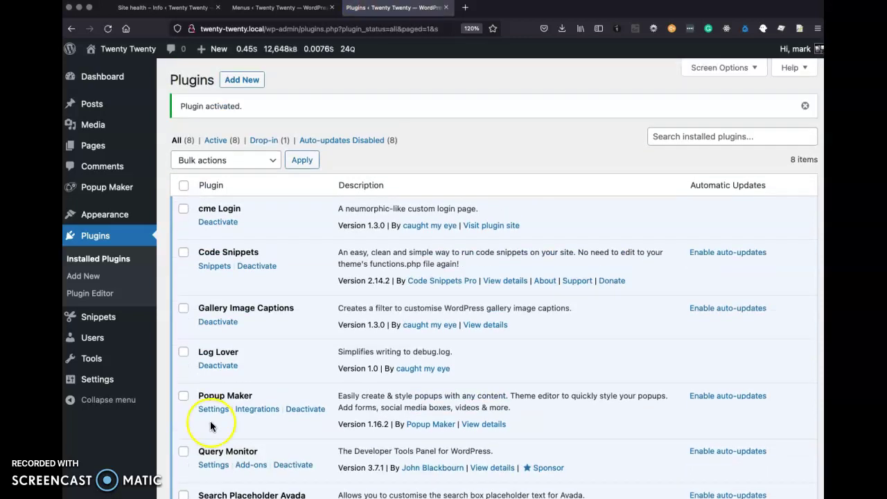
Tick Administrator, Editor, Author and Contributor on the Plugins item so all five roles are allowed, then save.
left_click(281, 8)
scroll(298, 219, "down", 1)
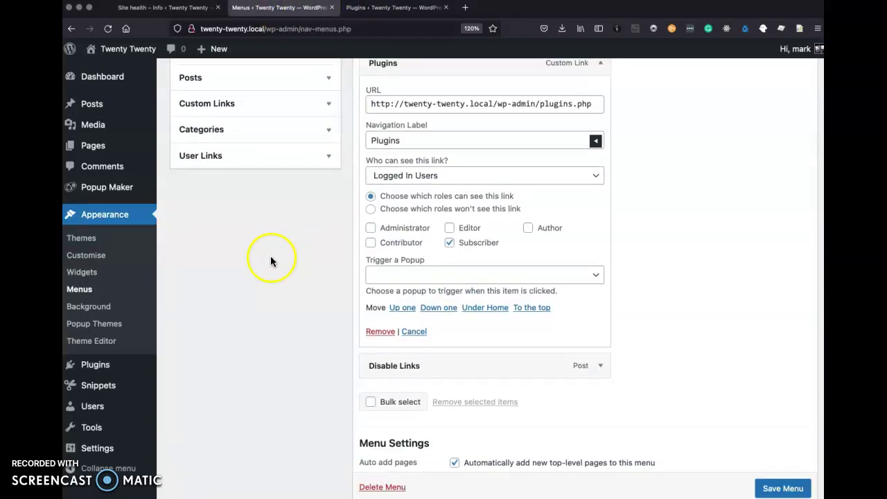
scroll(305, 281, "up", 2)
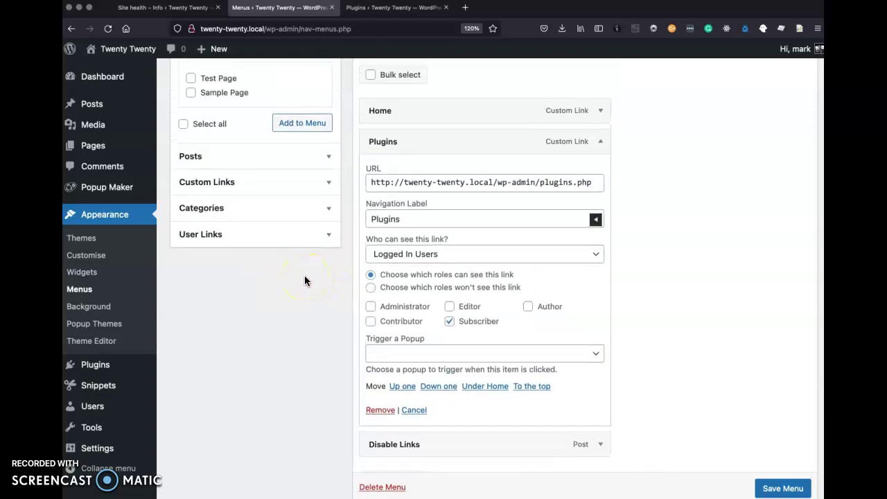
left_click(371, 306)
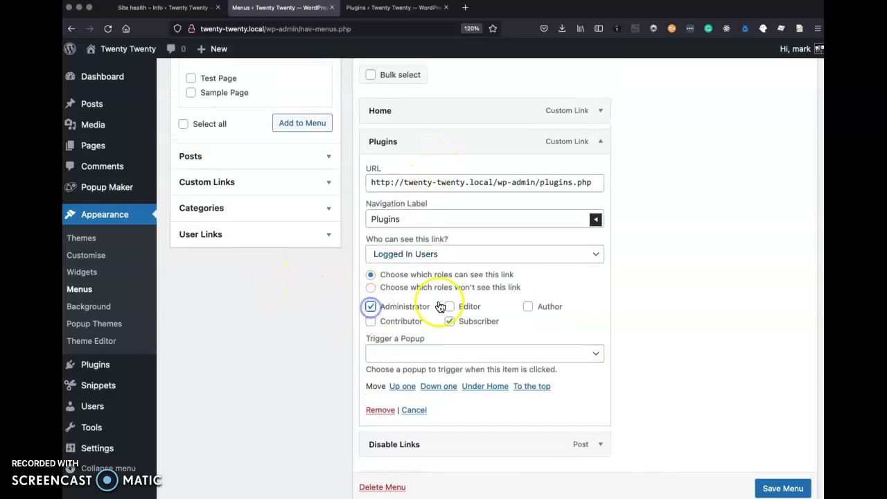
left_click(449, 307)
left_click(528, 307)
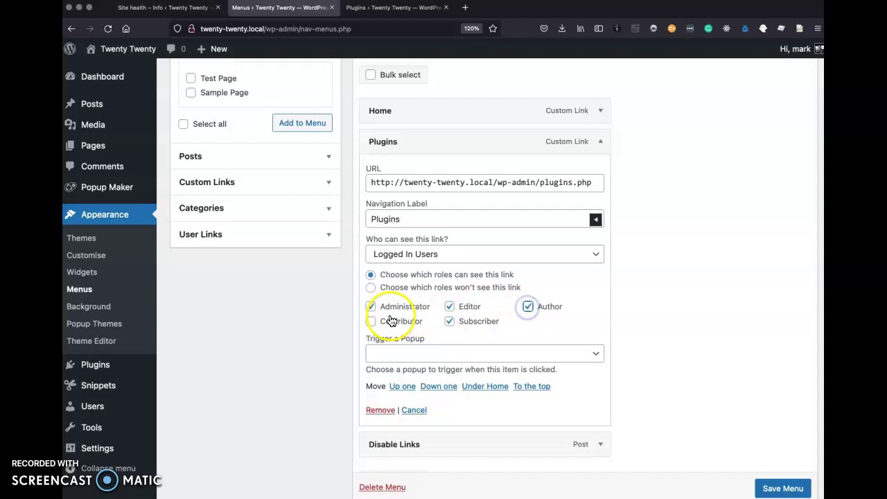
left_click(394, 322)
scroll(679, 403, "down", 1)
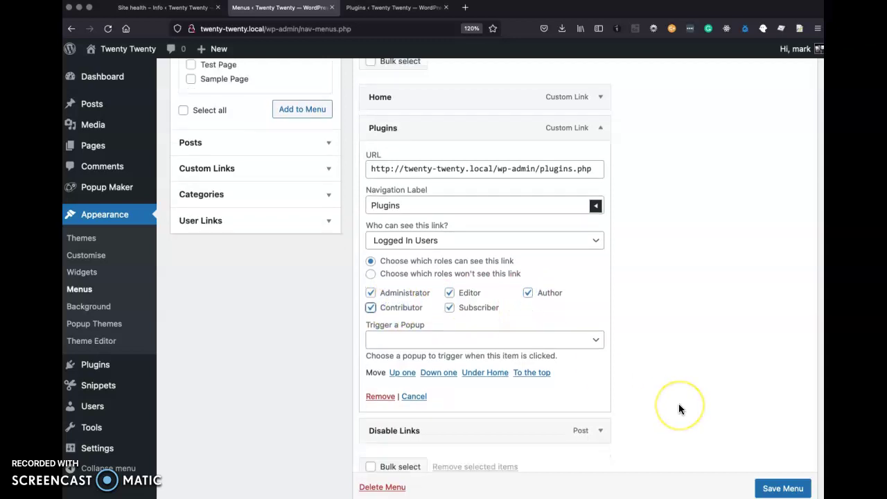
left_click(775, 489)
scroll(774, 489, "down", 1)
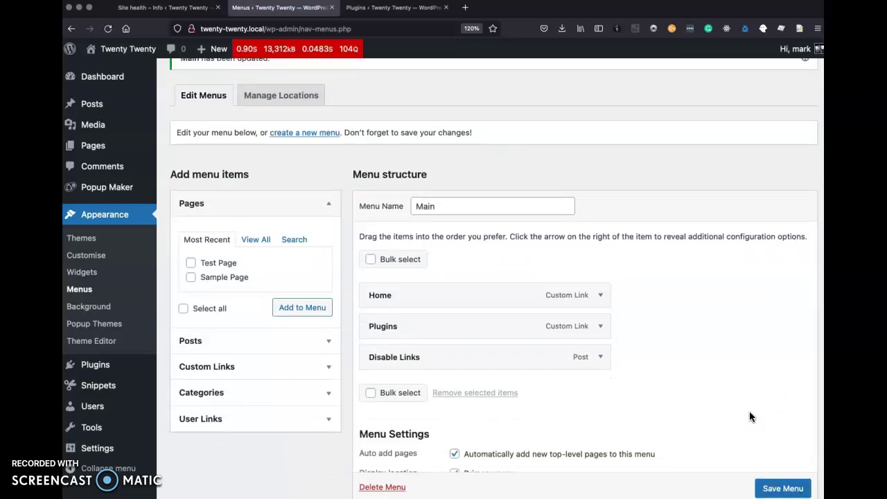
Open Query Monitor's PHP Errors and select the max_input_vars warning message.
mouse_move(316, 50)
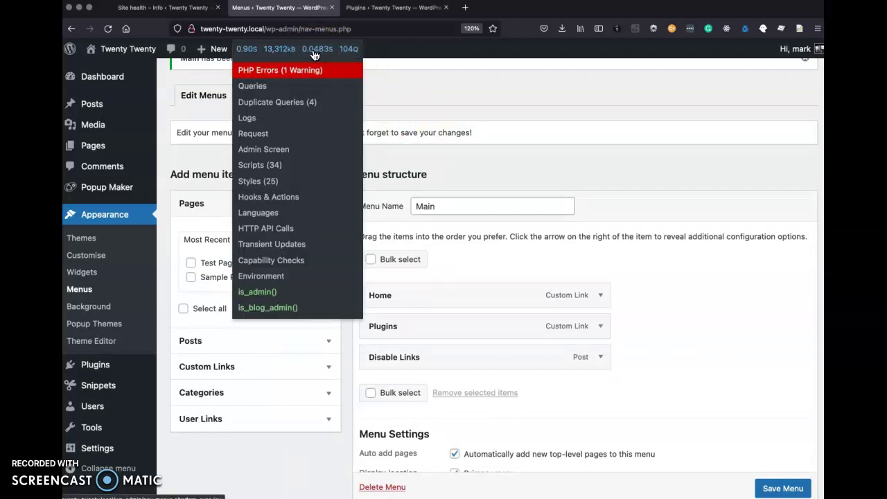
left_click(320, 68)
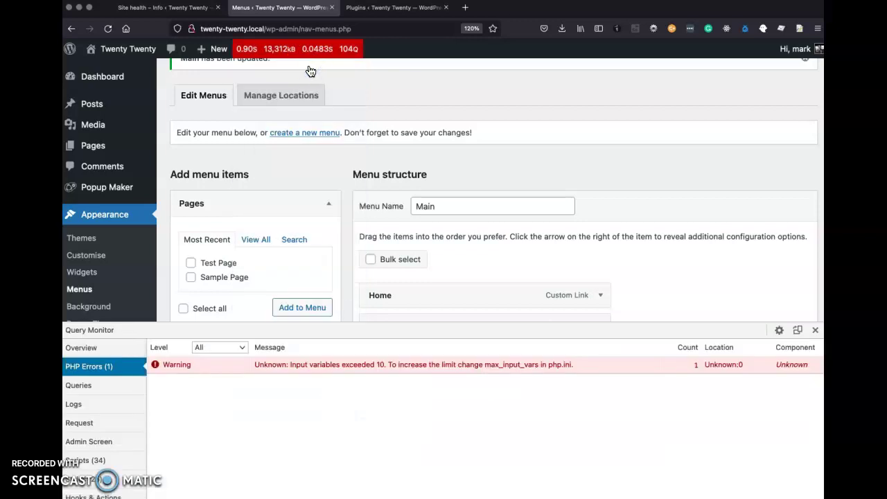
left_click(258, 364)
triple_click(259, 364)
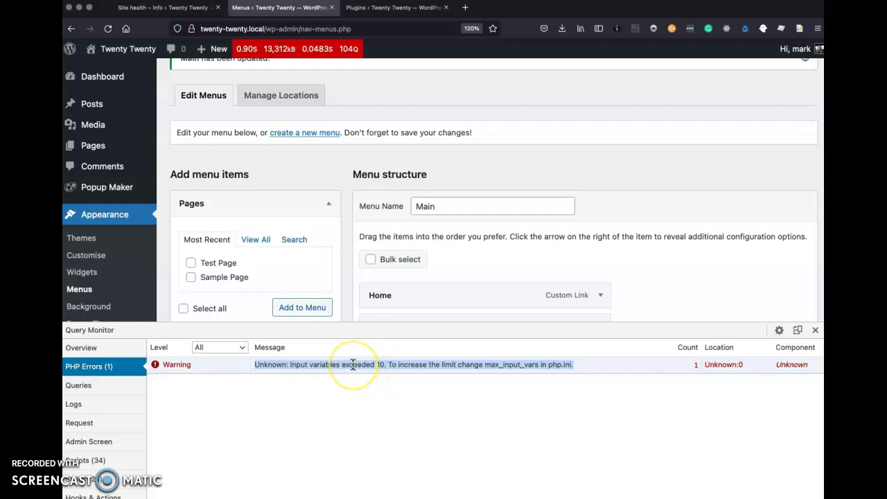
left_click_drag(353, 365, 537, 363)
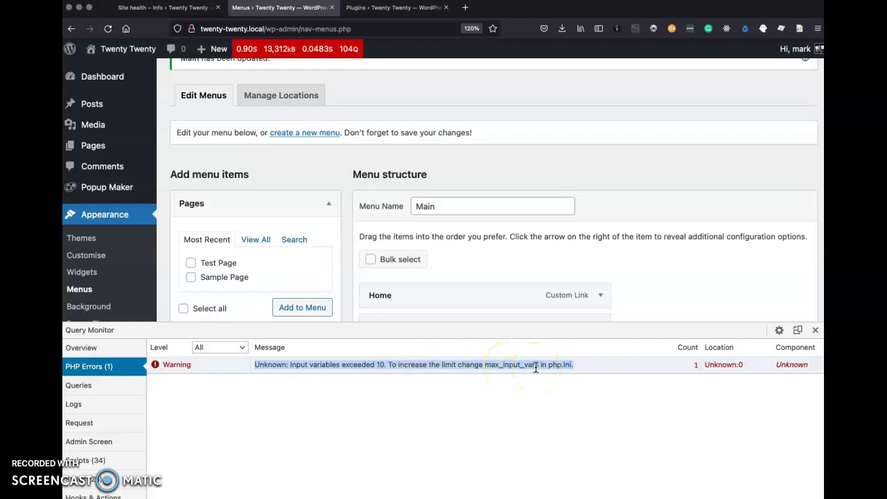
Close the Query Monitor panel and reload the menu editor.
left_click(692, 290)
scroll(692, 295, "down", 1)
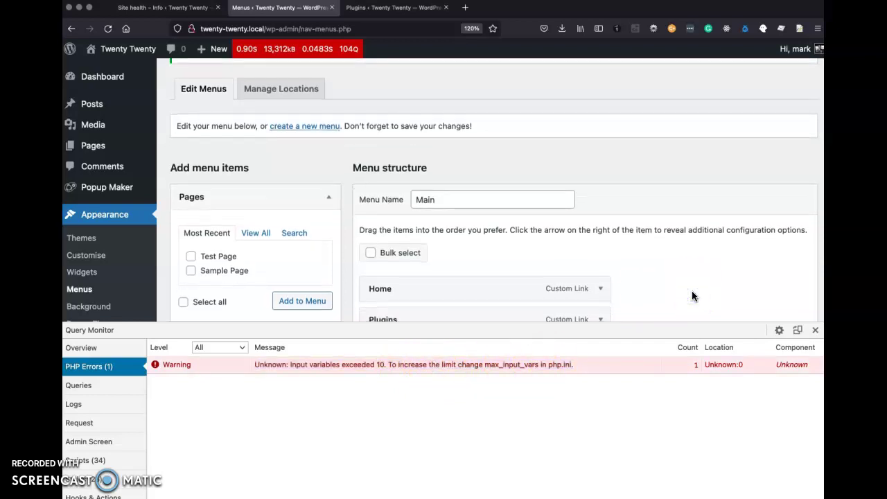
left_click(816, 330)
scroll(693, 316, "down", 1)
left_click(600, 295)
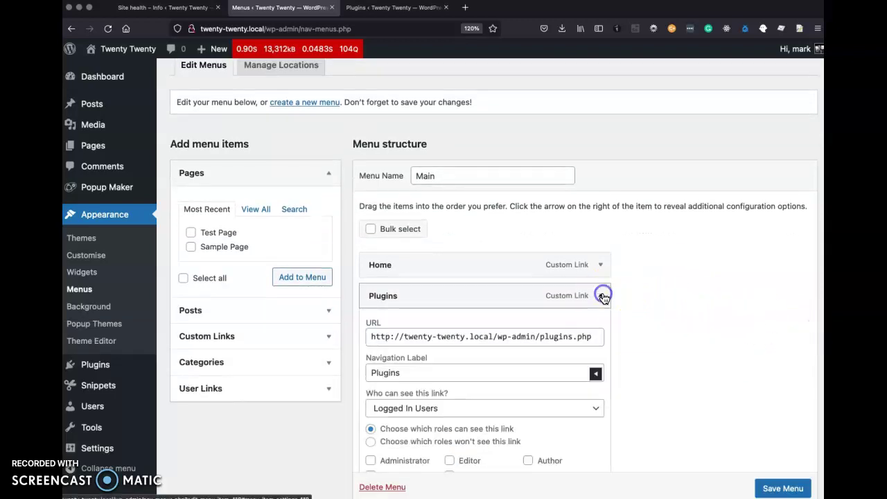
scroll(490, 343, "down", 3)
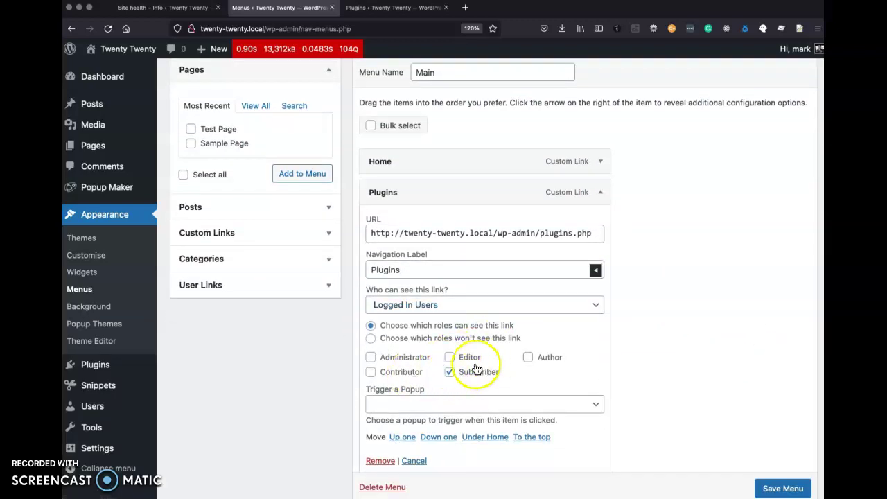
key("Return")
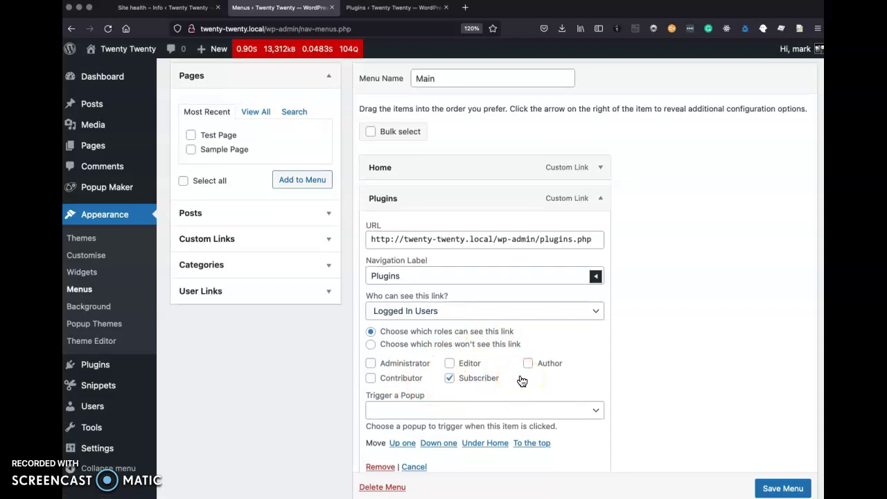
Tick Sample Page in the full pages list and add it to the Main menu.
left_click(257, 288)
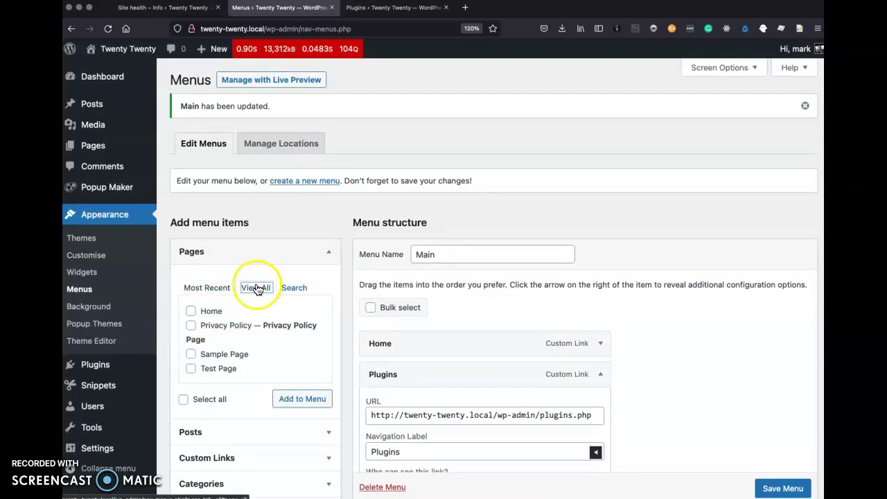
scroll(257, 288, "down", 1)
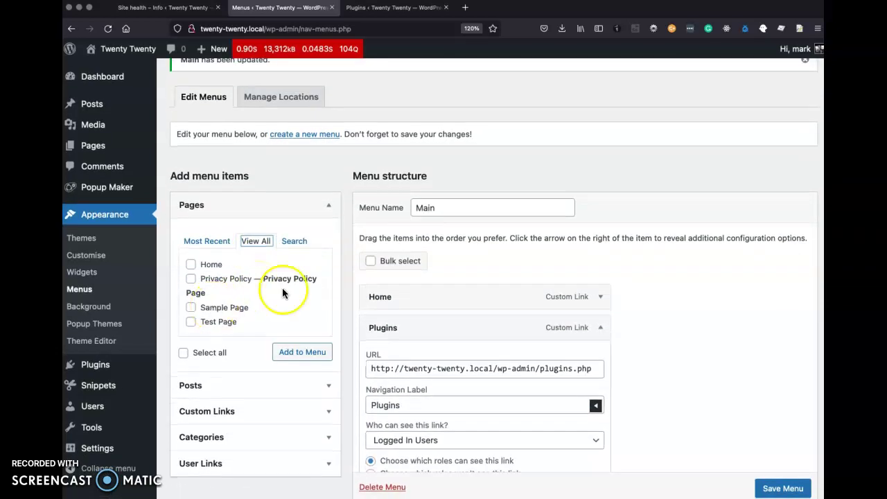
scroll(426, 305, "down", 1)
left_click(600, 297)
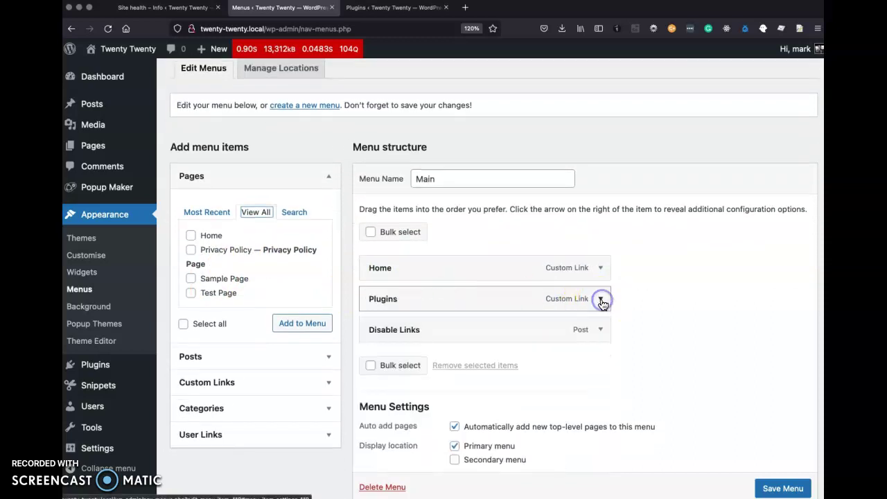
scroll(603, 305, "down", 1)
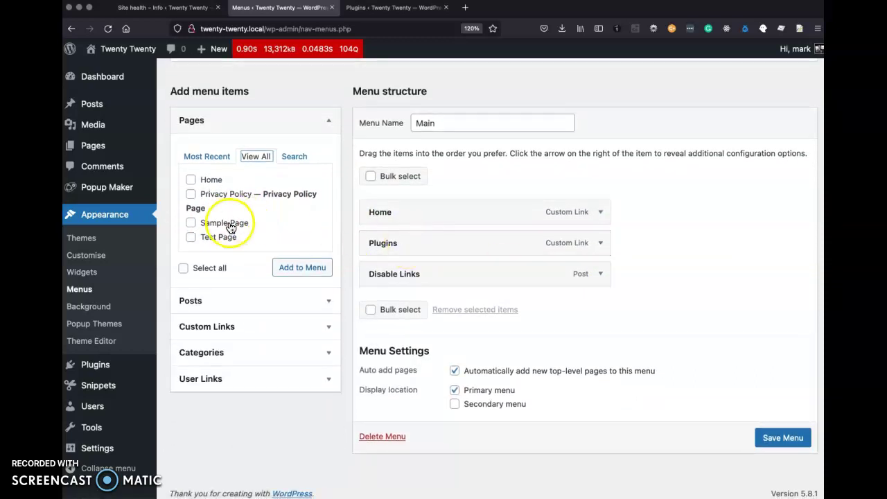
left_click(229, 223)
left_click(288, 269)
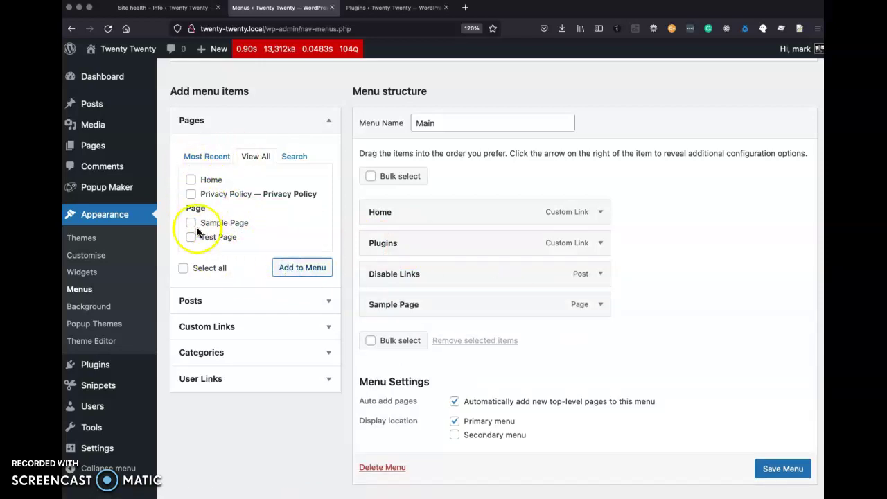
Tick all three posts, save the menu, then view Query Monitor's PHP Errors report.
left_click(228, 307)
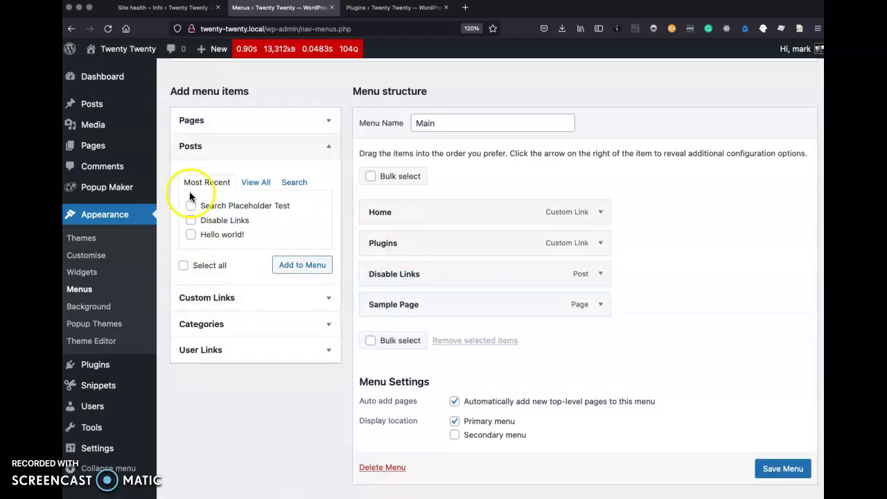
left_click(254, 182)
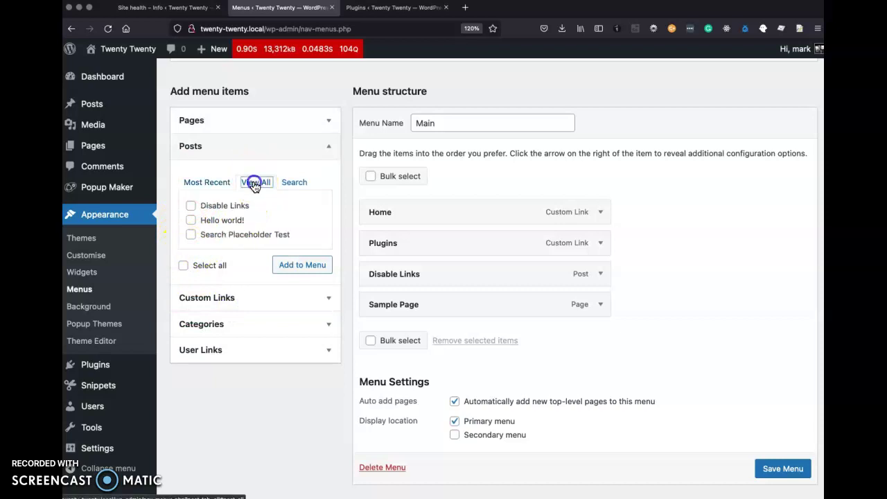
left_click(212, 267)
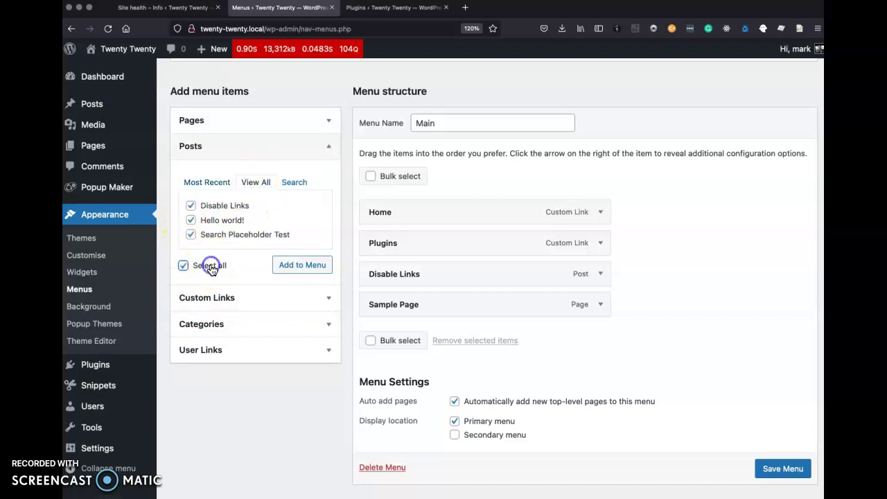
left_click(770, 470)
mouse_move(266, 48)
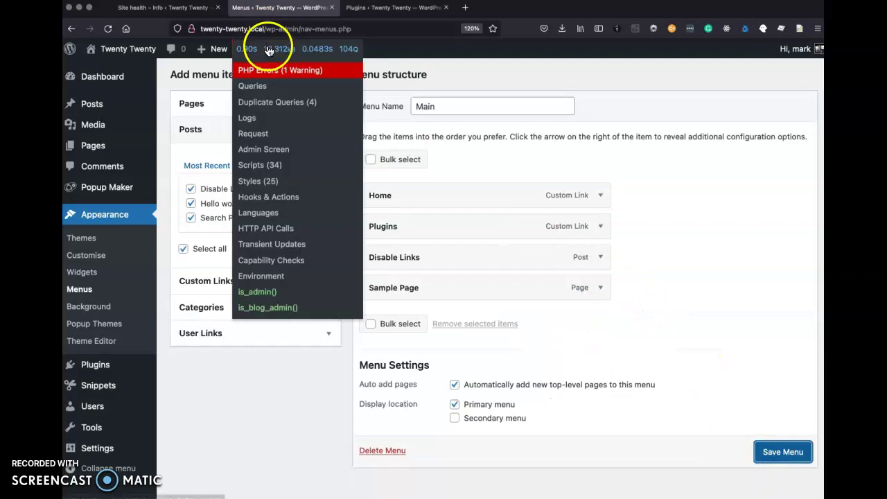
left_click(267, 69)
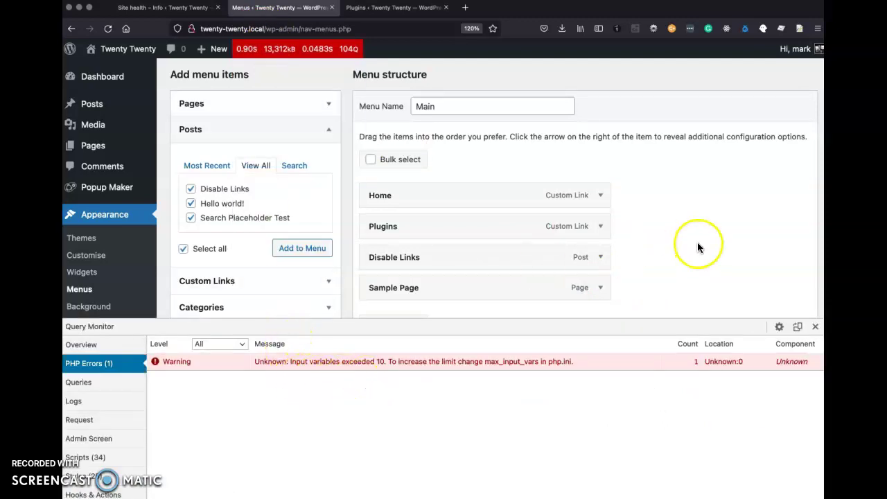
scroll(698, 248, "down", 1)
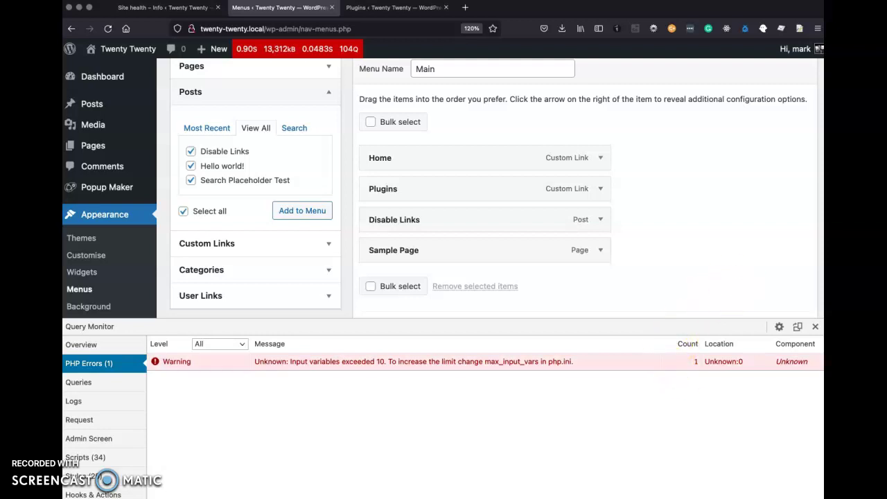
In VS Code's php.ini.hbs, change max_input_vars from 10 to 100 and save the file.
key("super+Tab")
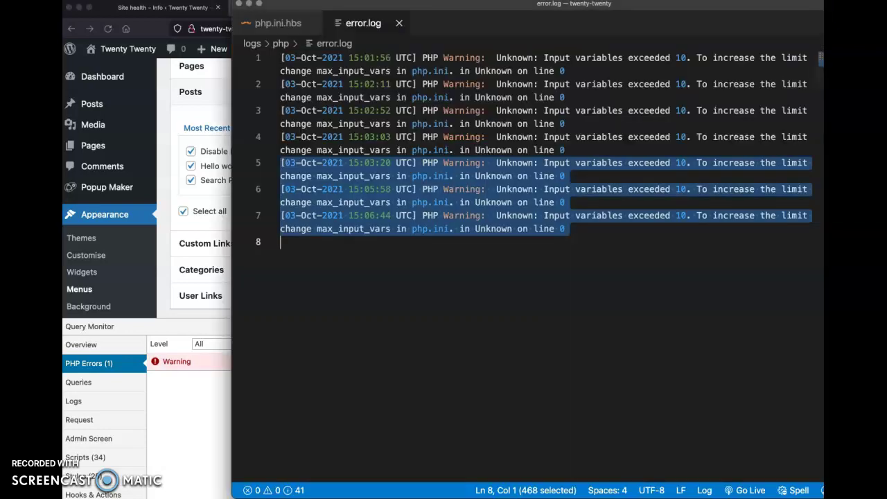
left_click(264, 26)
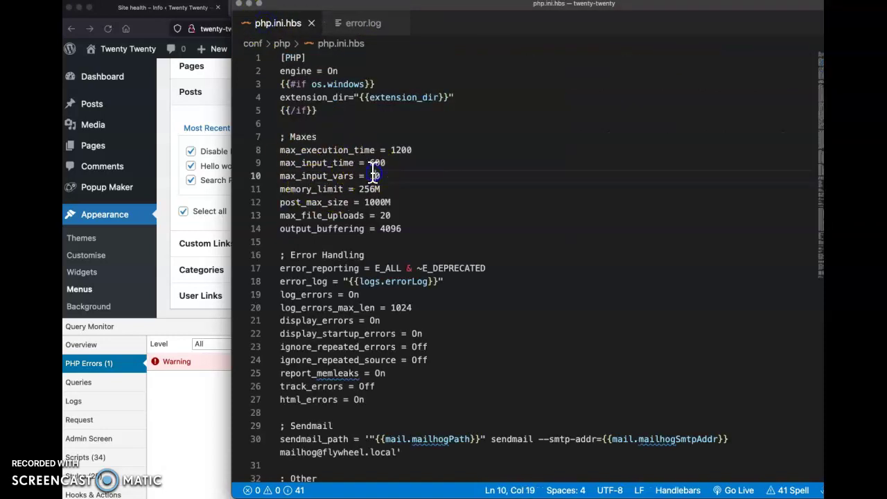
double_click(375, 176)
type("100")
key("super+s")
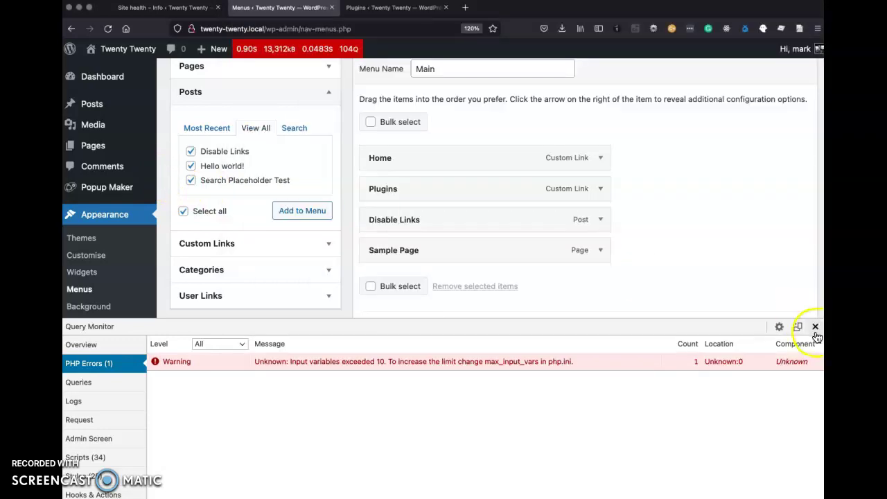
Dismiss the PHP errors report, allow Administrator and Editor on the Plugins item, and save the menu.
left_click(815, 327)
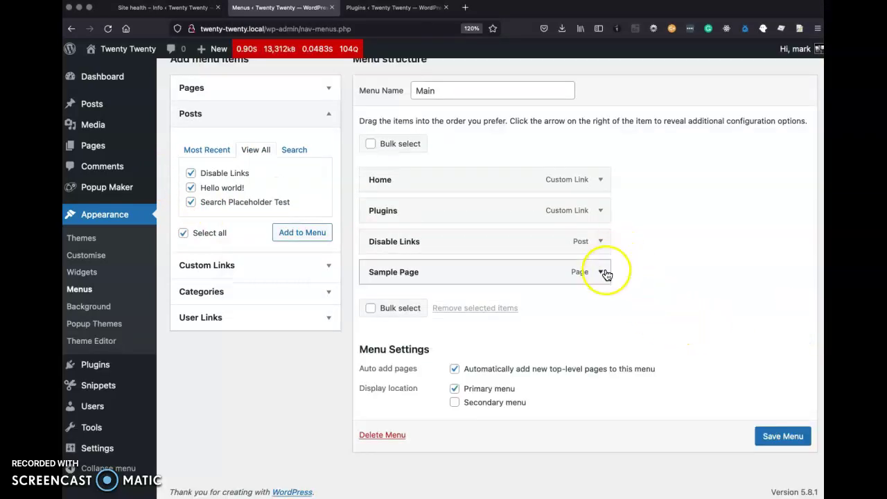
left_click(601, 211)
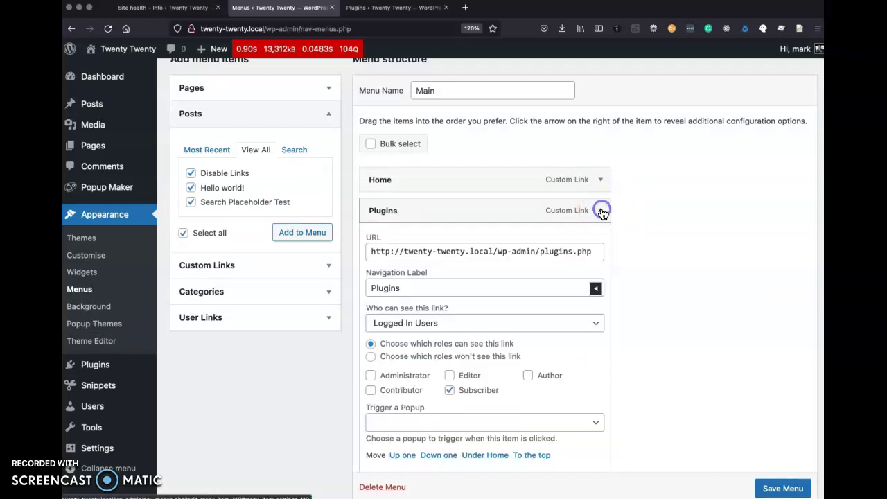
left_click(396, 374)
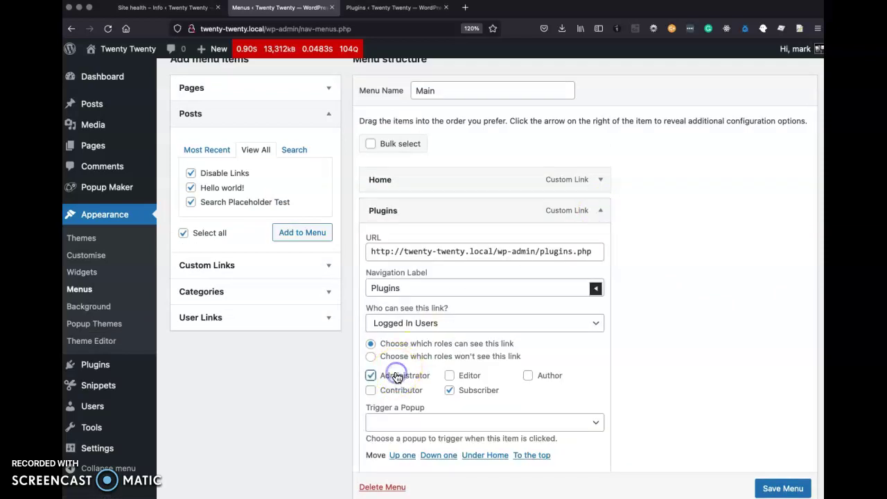
left_click(447, 376)
scroll(711, 409, "down", 1)
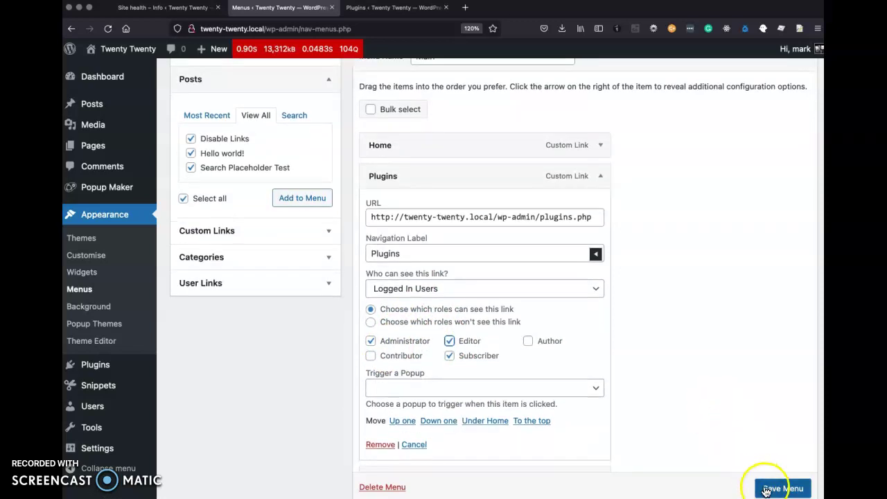
left_click(783, 488)
Reopen the Plugins item to confirm Administrator, Editor and Subscriber stayed allowed, then collapse it.
scroll(741, 390, "down", 1)
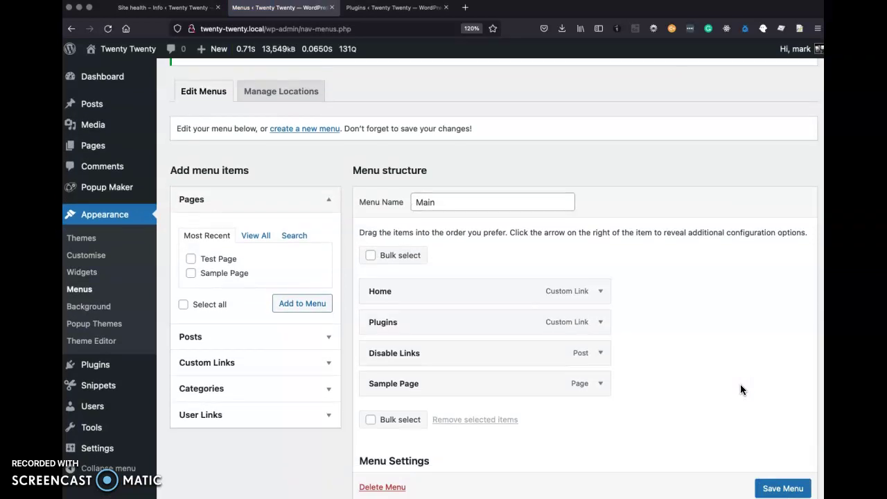
left_click(601, 320)
scroll(603, 323, "down", 3)
scroll(602, 323, "down", 1)
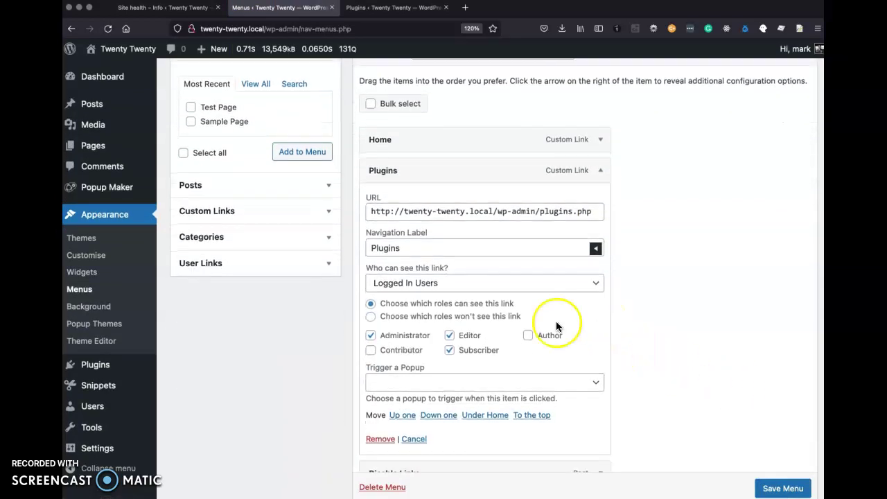
left_click(370, 336)
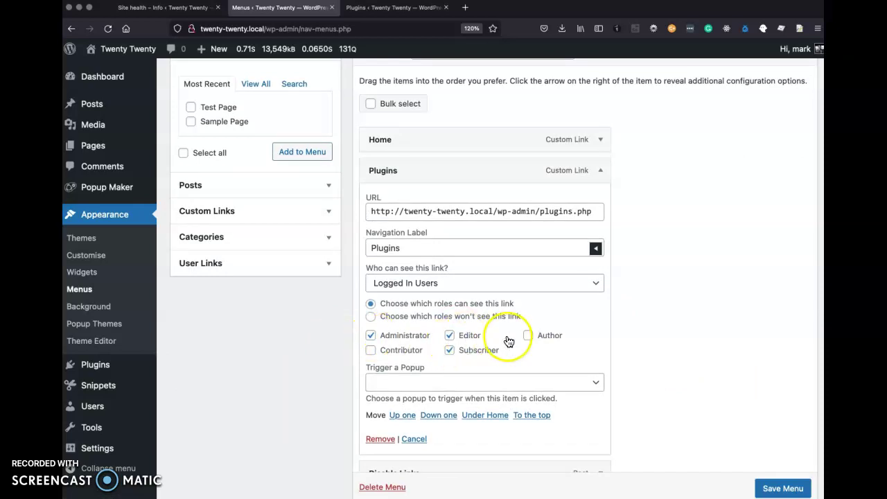
scroll(317, 342, "up", 2)
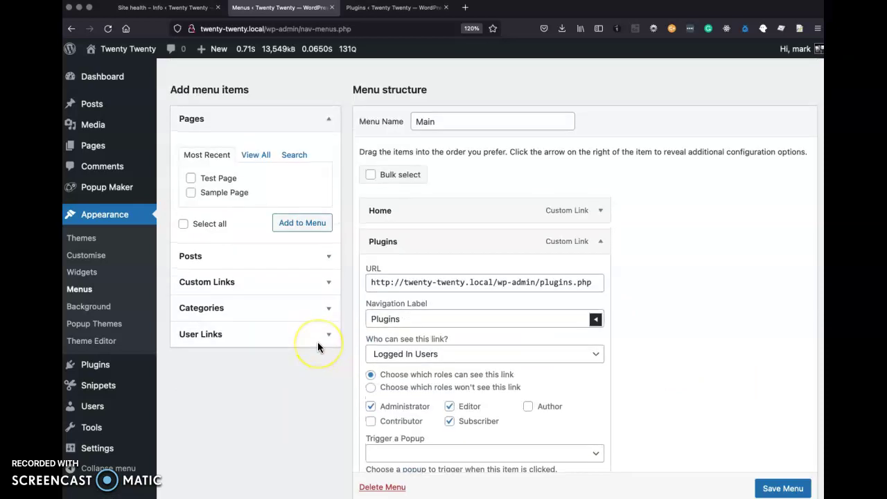
left_click(600, 240)
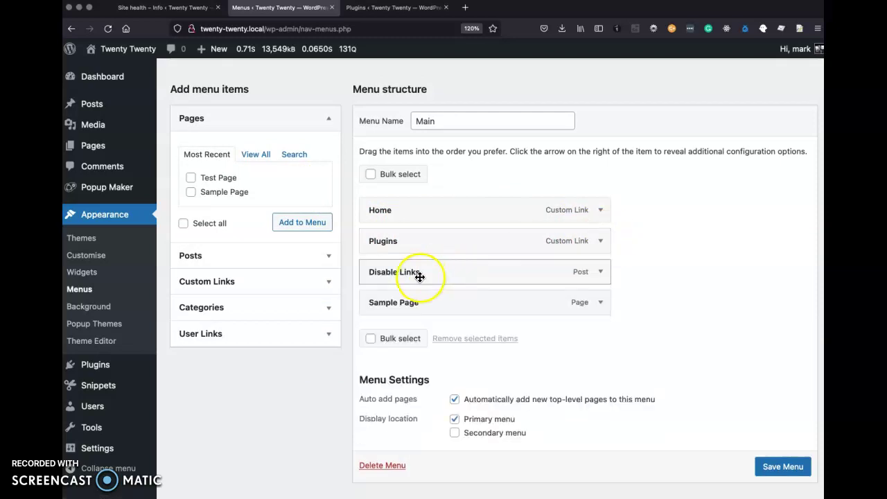
Select all posts (Disable Links, Hello world!, Search Placeholder Test) under Posts' View All and add them to Main menu.
left_click(256, 154)
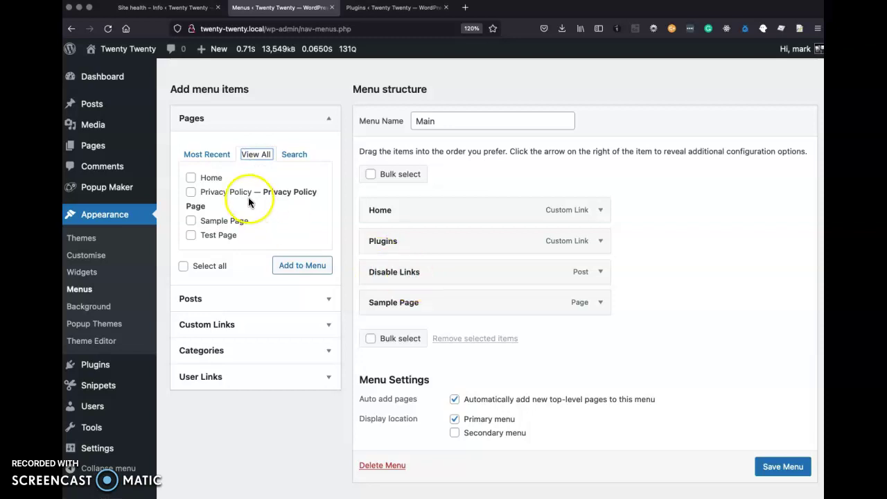
left_click(222, 302)
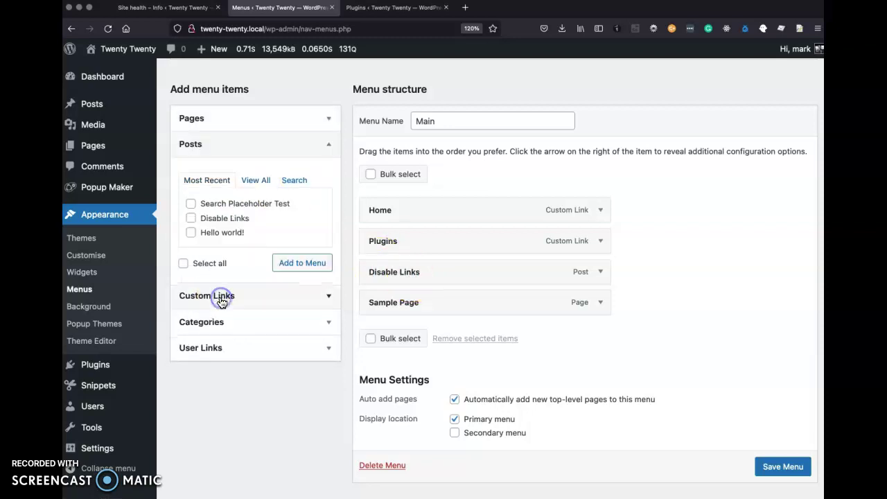
left_click(256, 180)
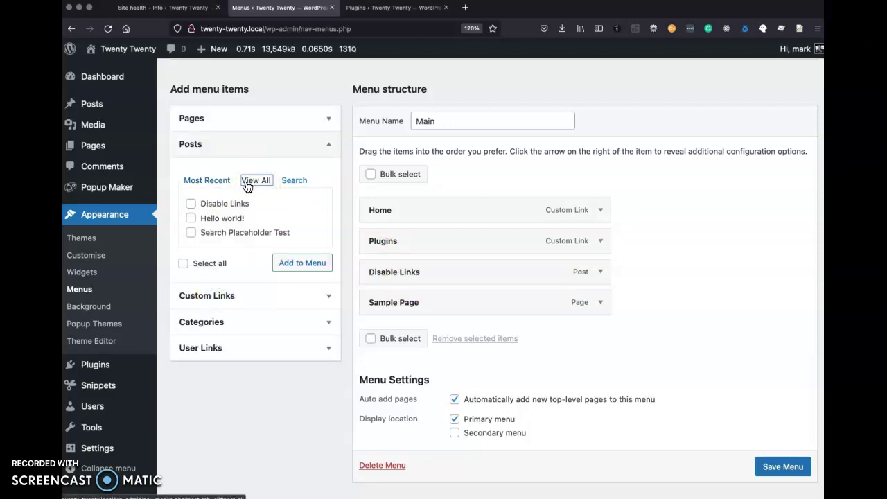
left_click(183, 263)
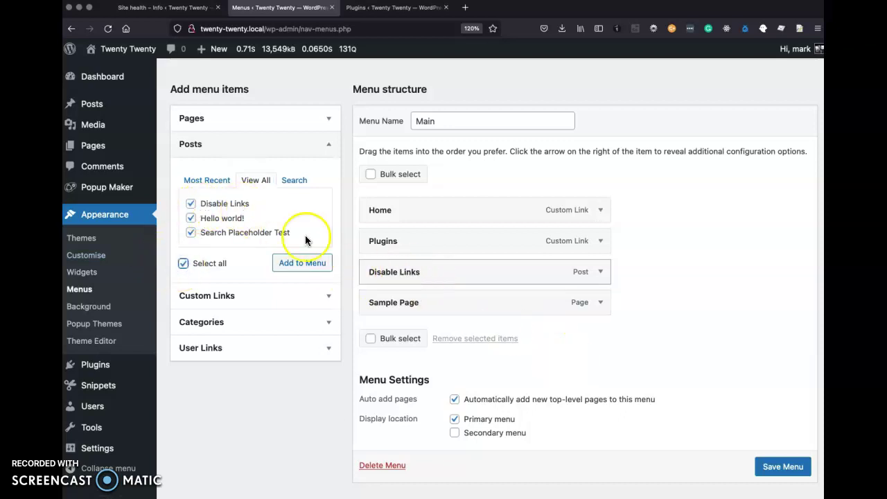
left_click(782, 468)
scroll(798, 470, "down", 1)
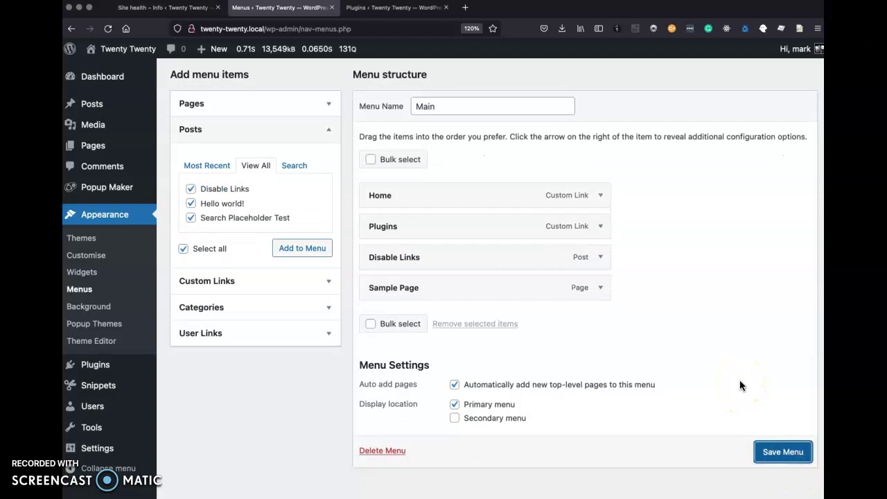
left_click(293, 251)
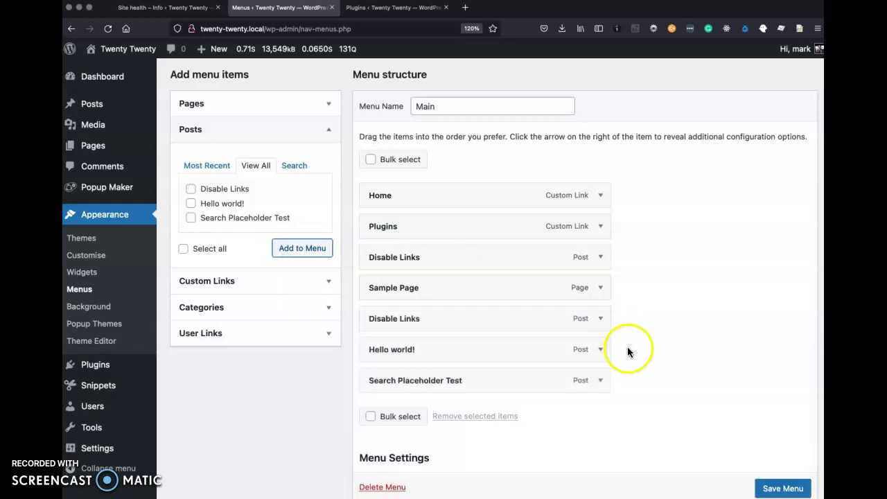
scroll(637, 349, "down", 2)
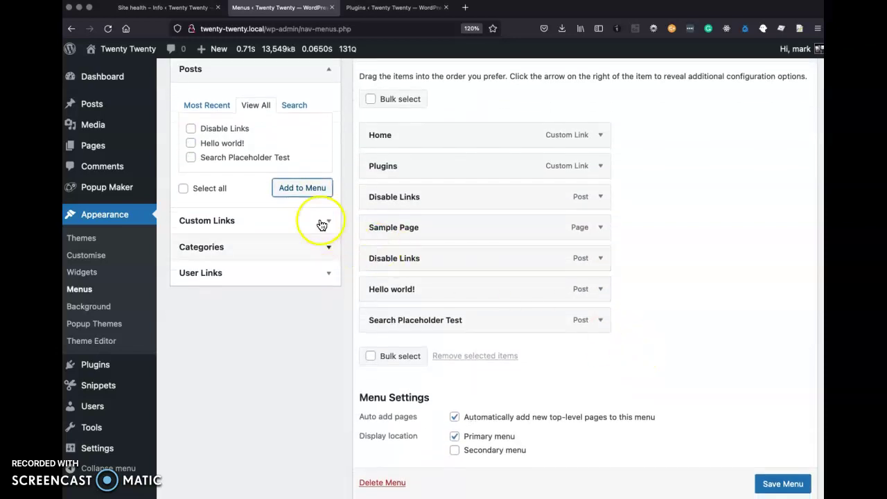